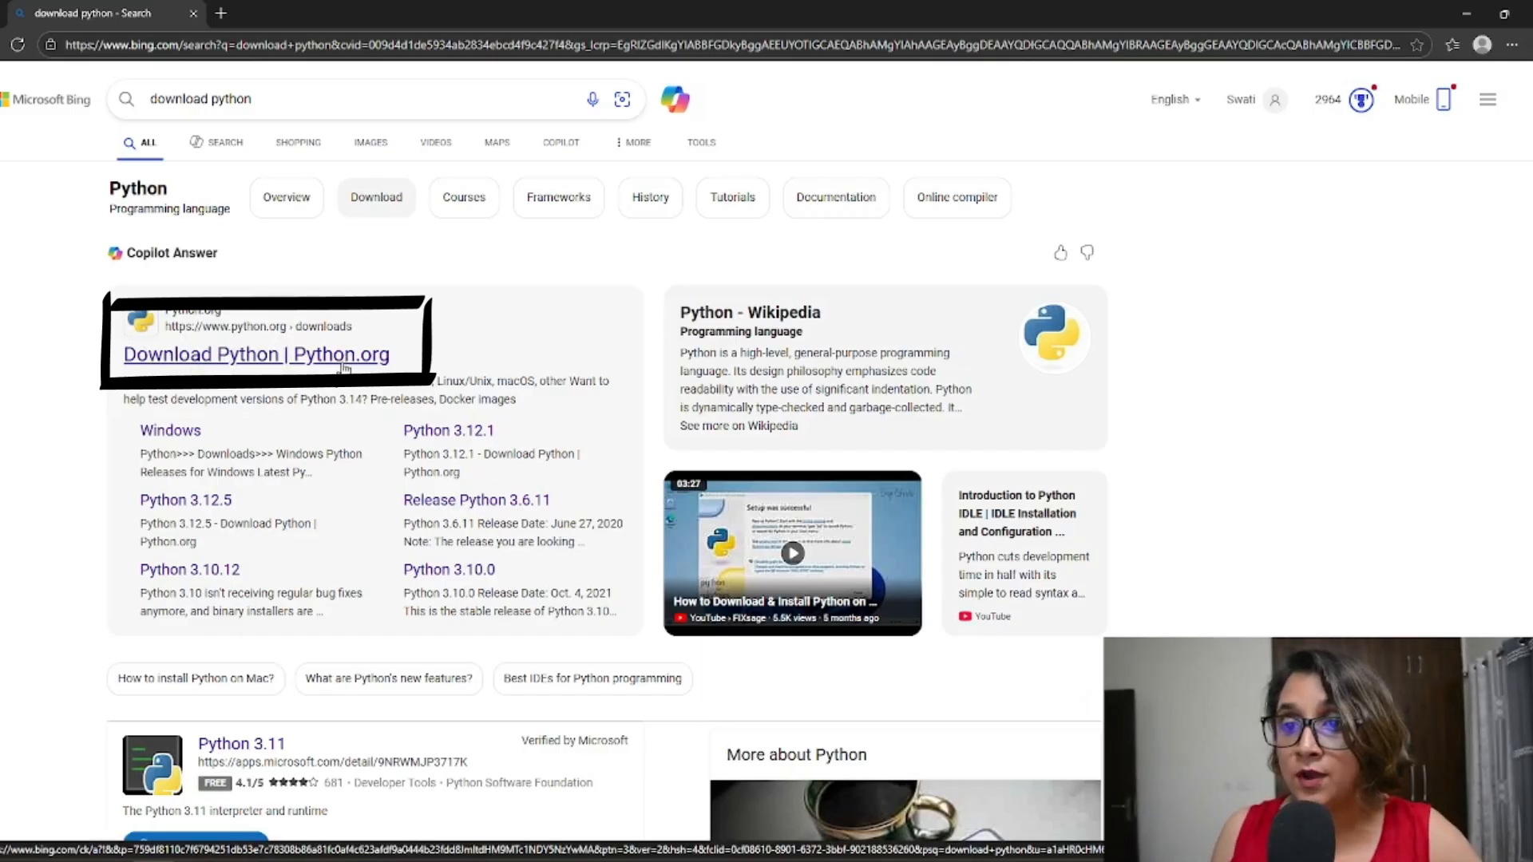
Step: Open the Download Python page on Python.org from the search results and highlight the latest Windows version heading
left_click(343, 356)
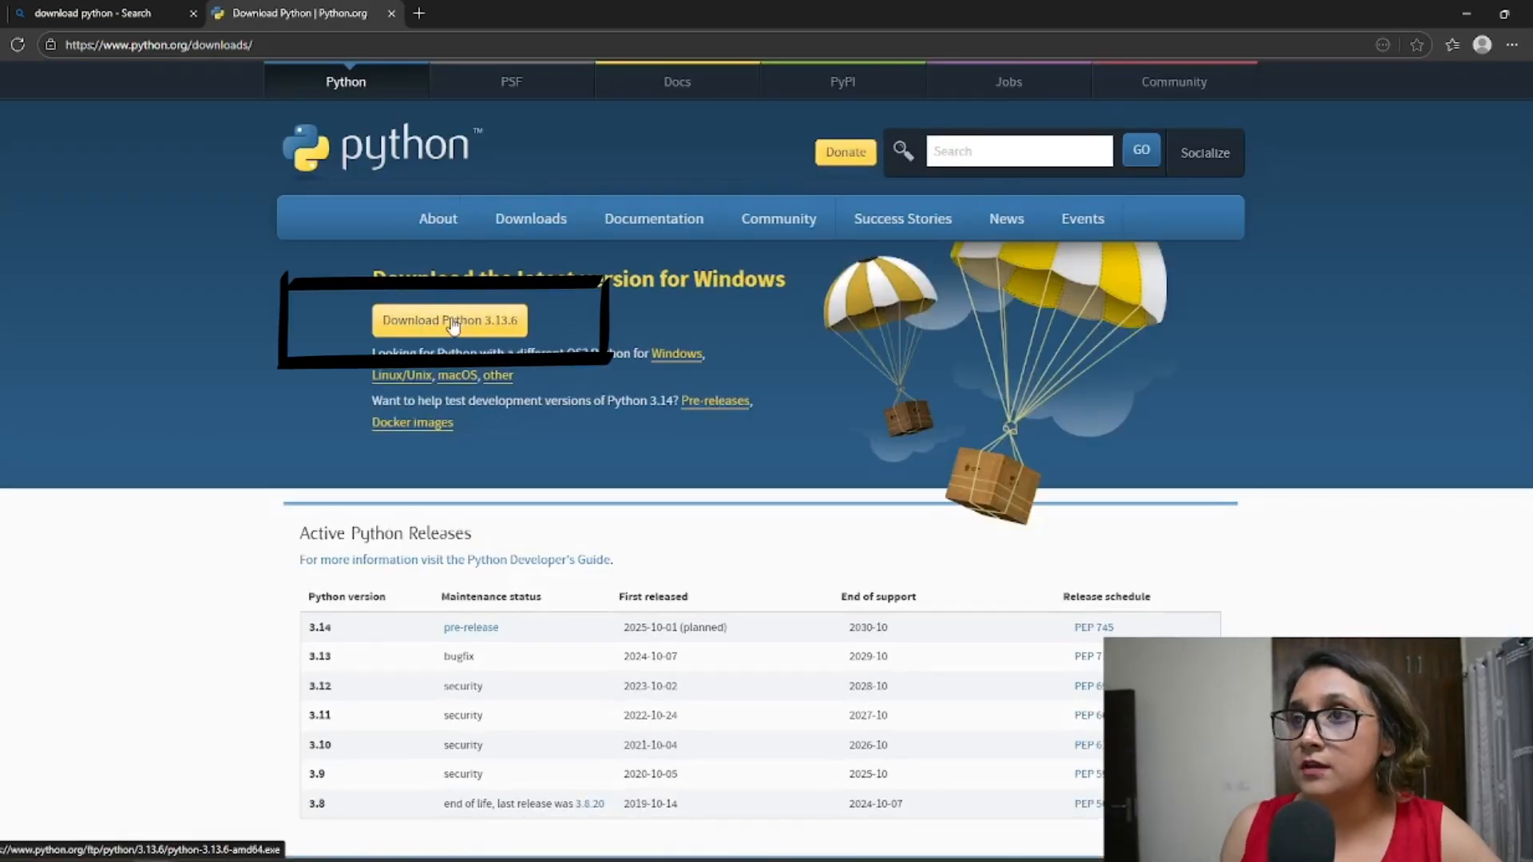
mouse_move(786, 281)
left_mouse_down()
mouse_move(290, 265)
mouse_move(711, 280)
mouse_move(680, 280)
left_mouse_up()
left_click_drag(350, 284, 816, 276)
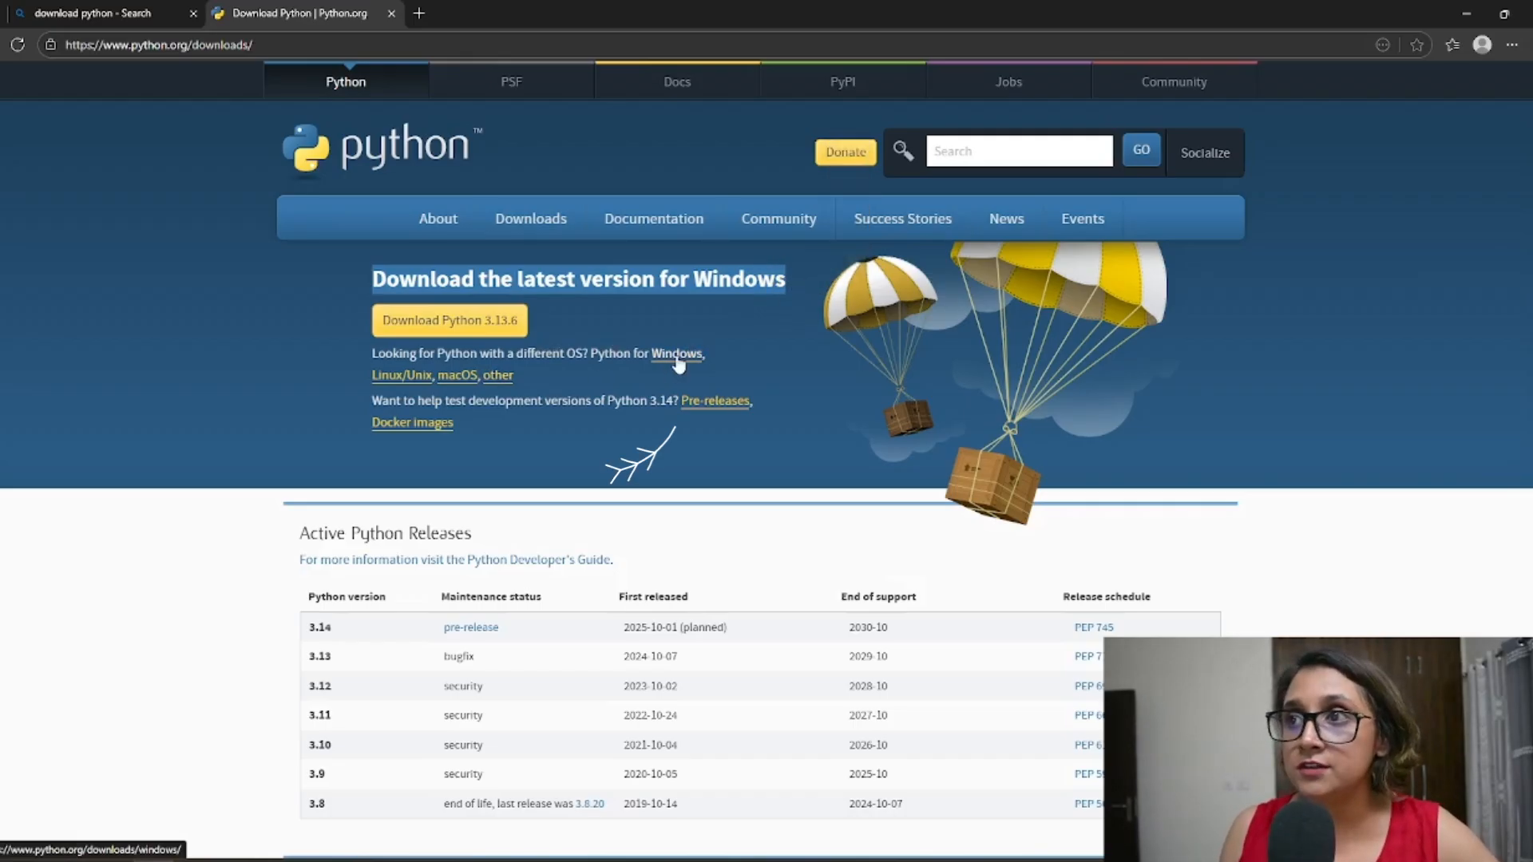
left_click(566, 296)
left_click_drag(399, 279, 787, 277)
left_click(730, 296)
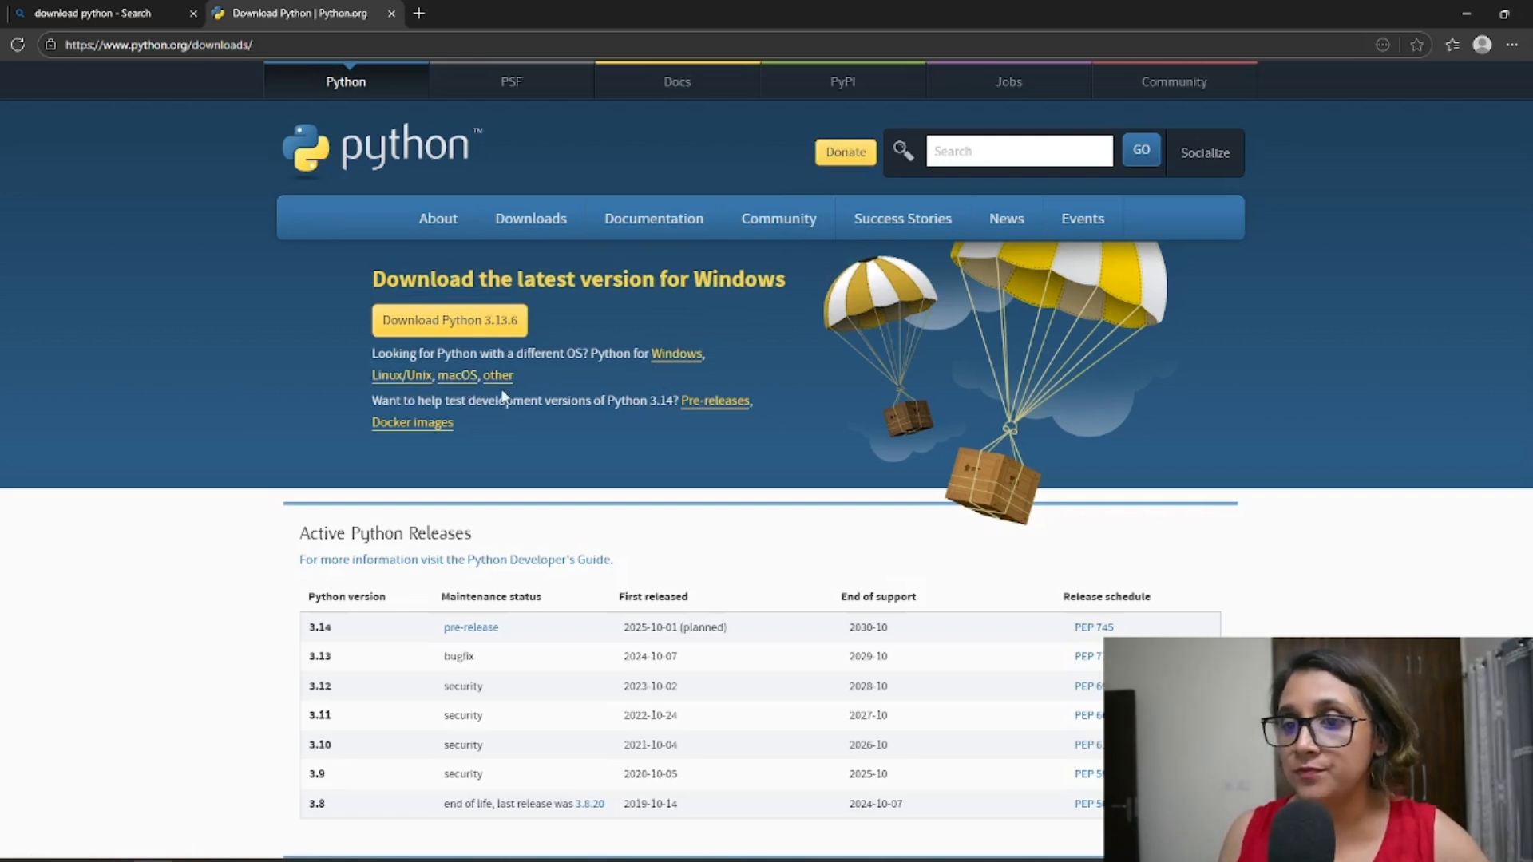
Step: Open the Linux/Unix source releases page and look through the available Python releases
left_click(400, 379)
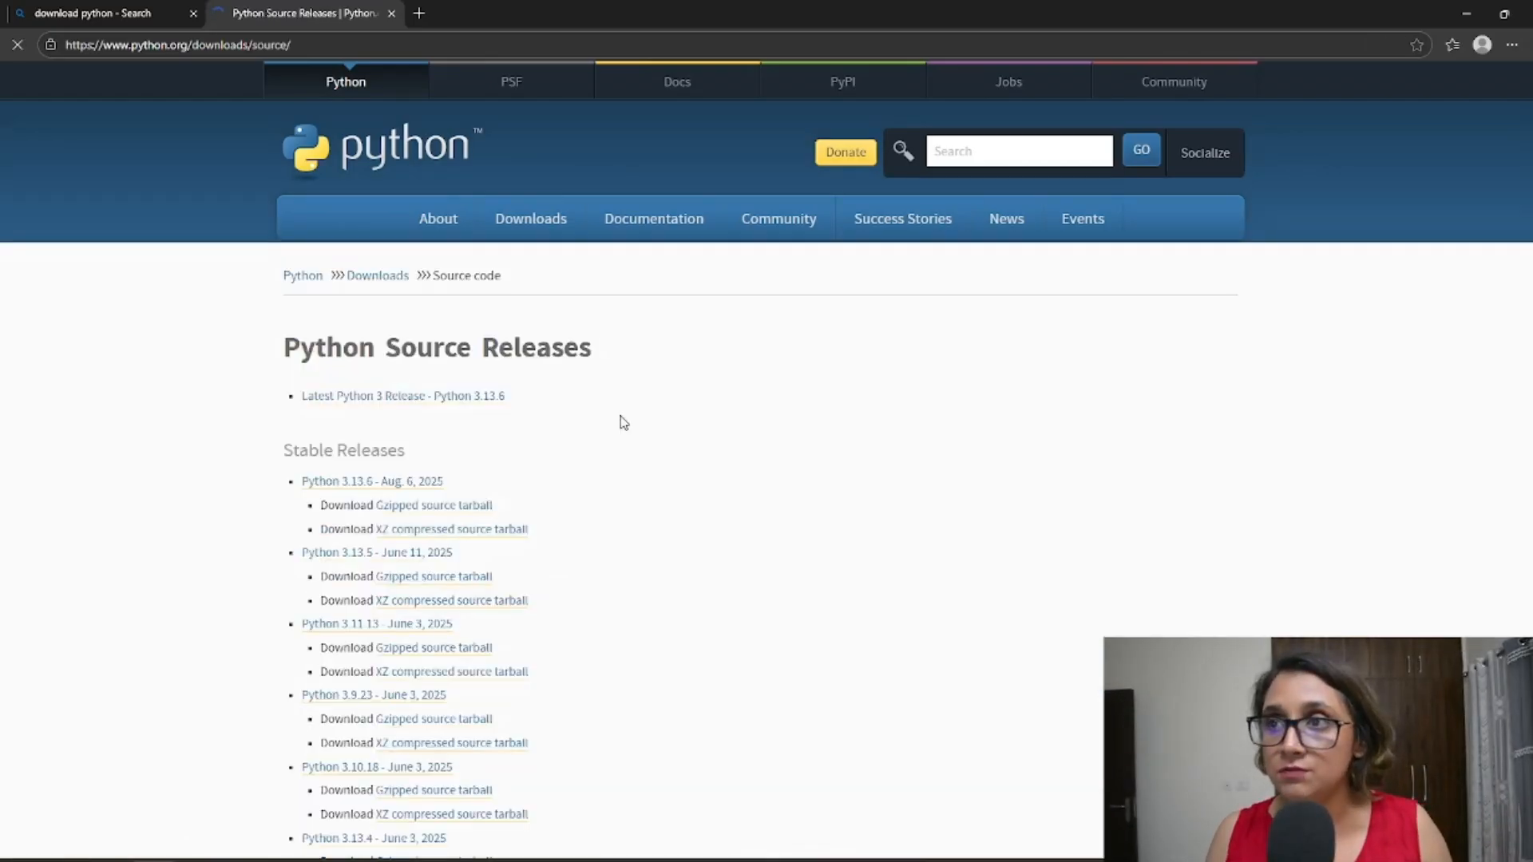
scroll(1112, 513, "down", 3)
scroll(1112, 514, "up", 3)
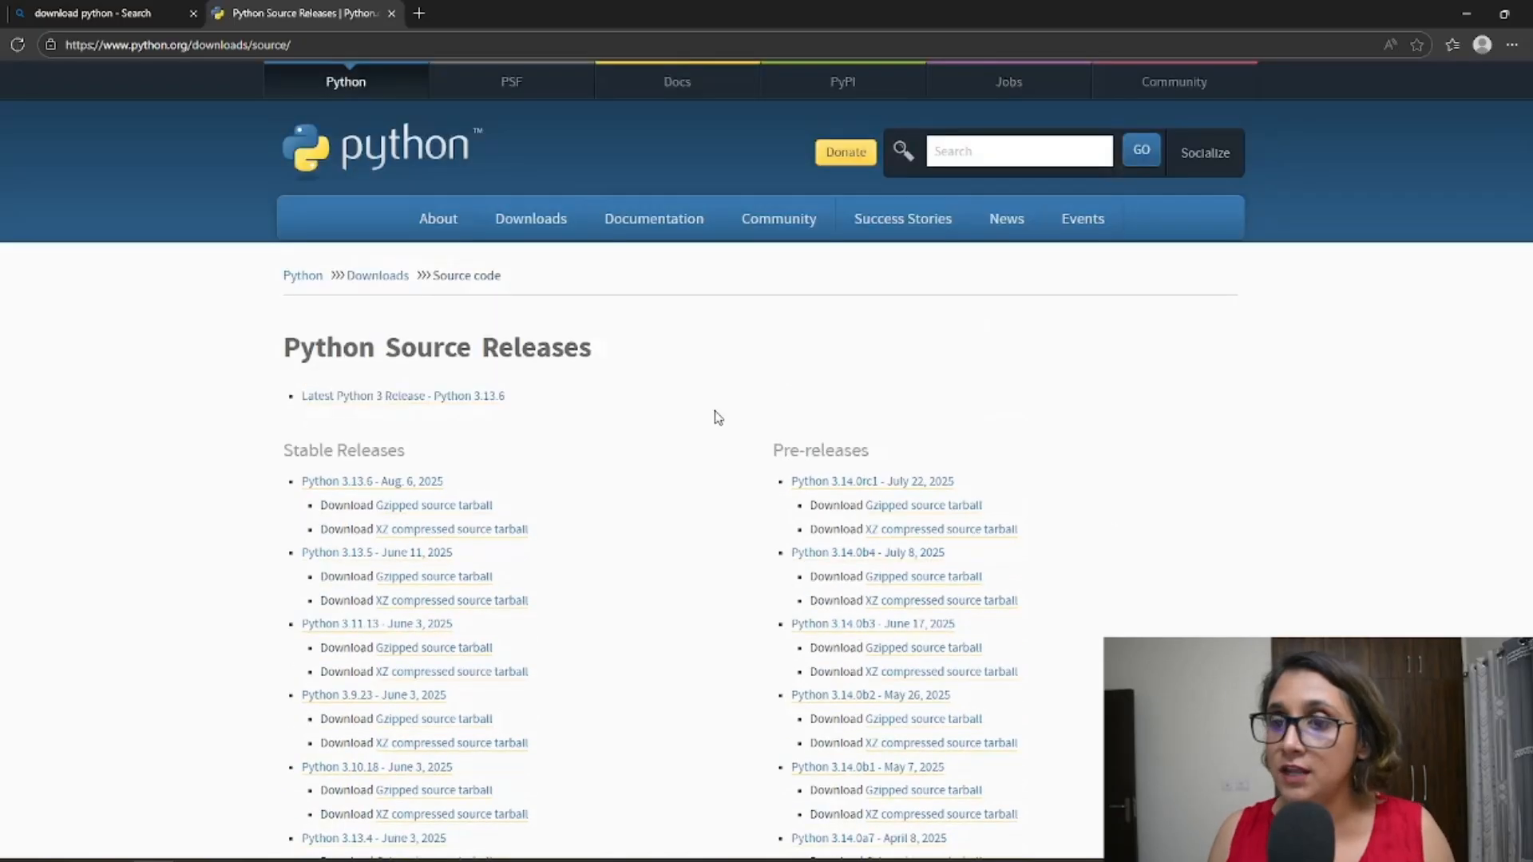
Step: Go back through the Python home page to the list of all releases and download Python 3.13.6 for Windows
left_click(308, 285)
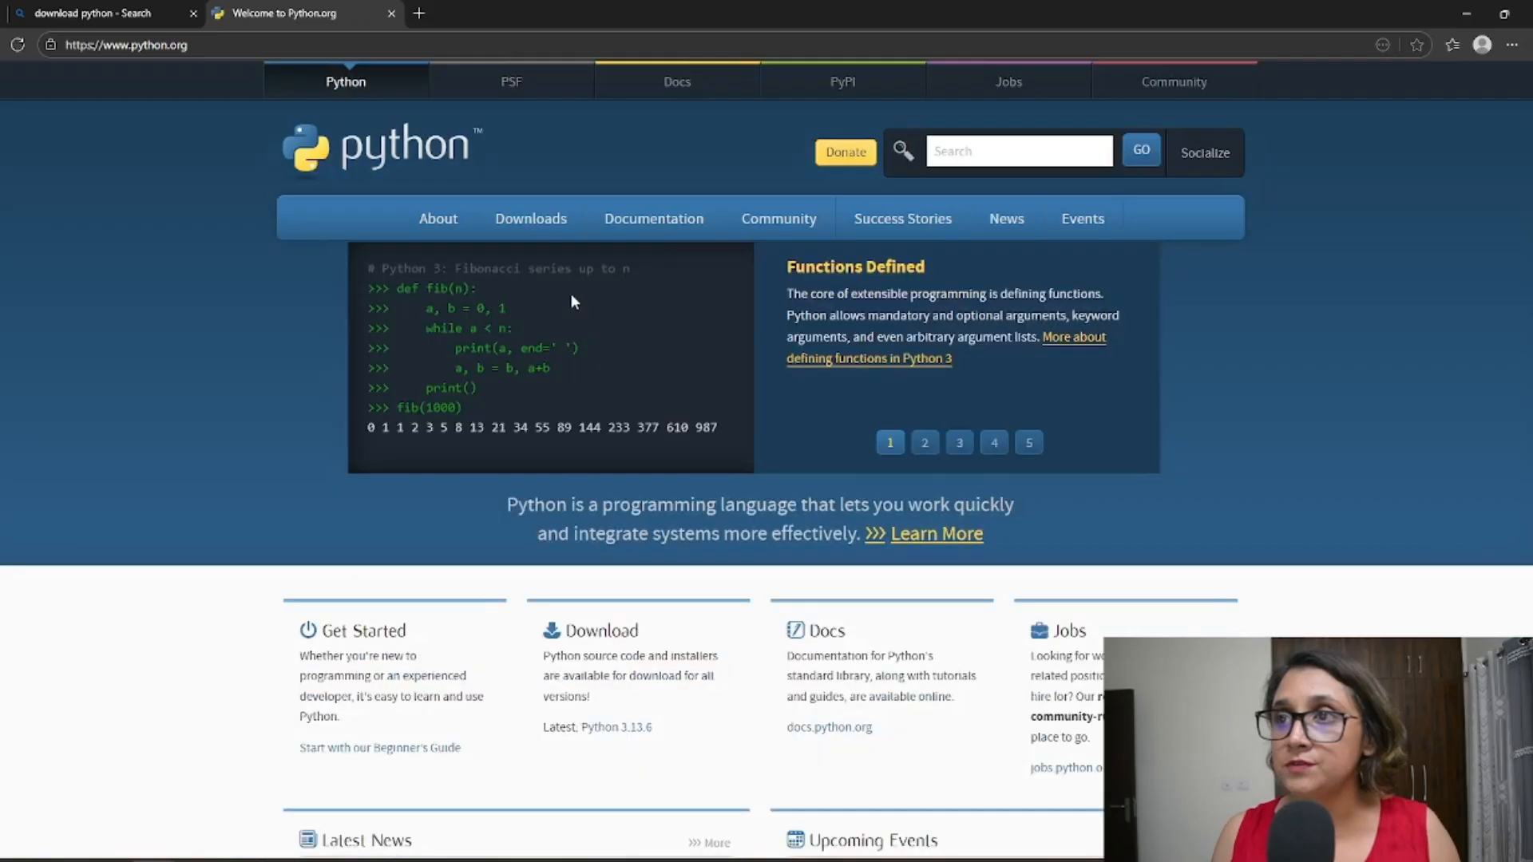
mouse_move(549, 227)
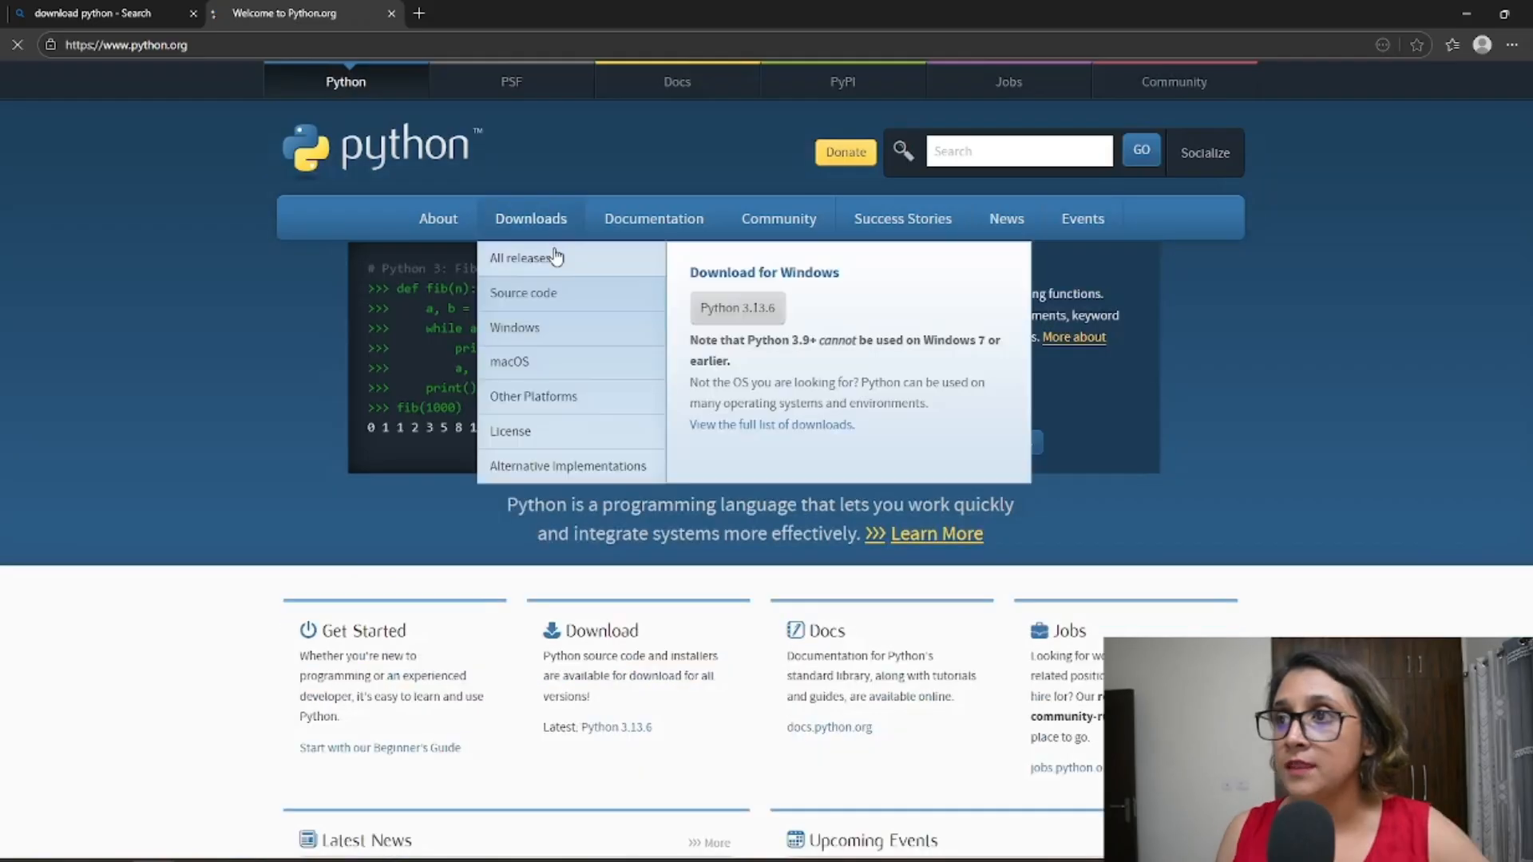
left_click(558, 255)
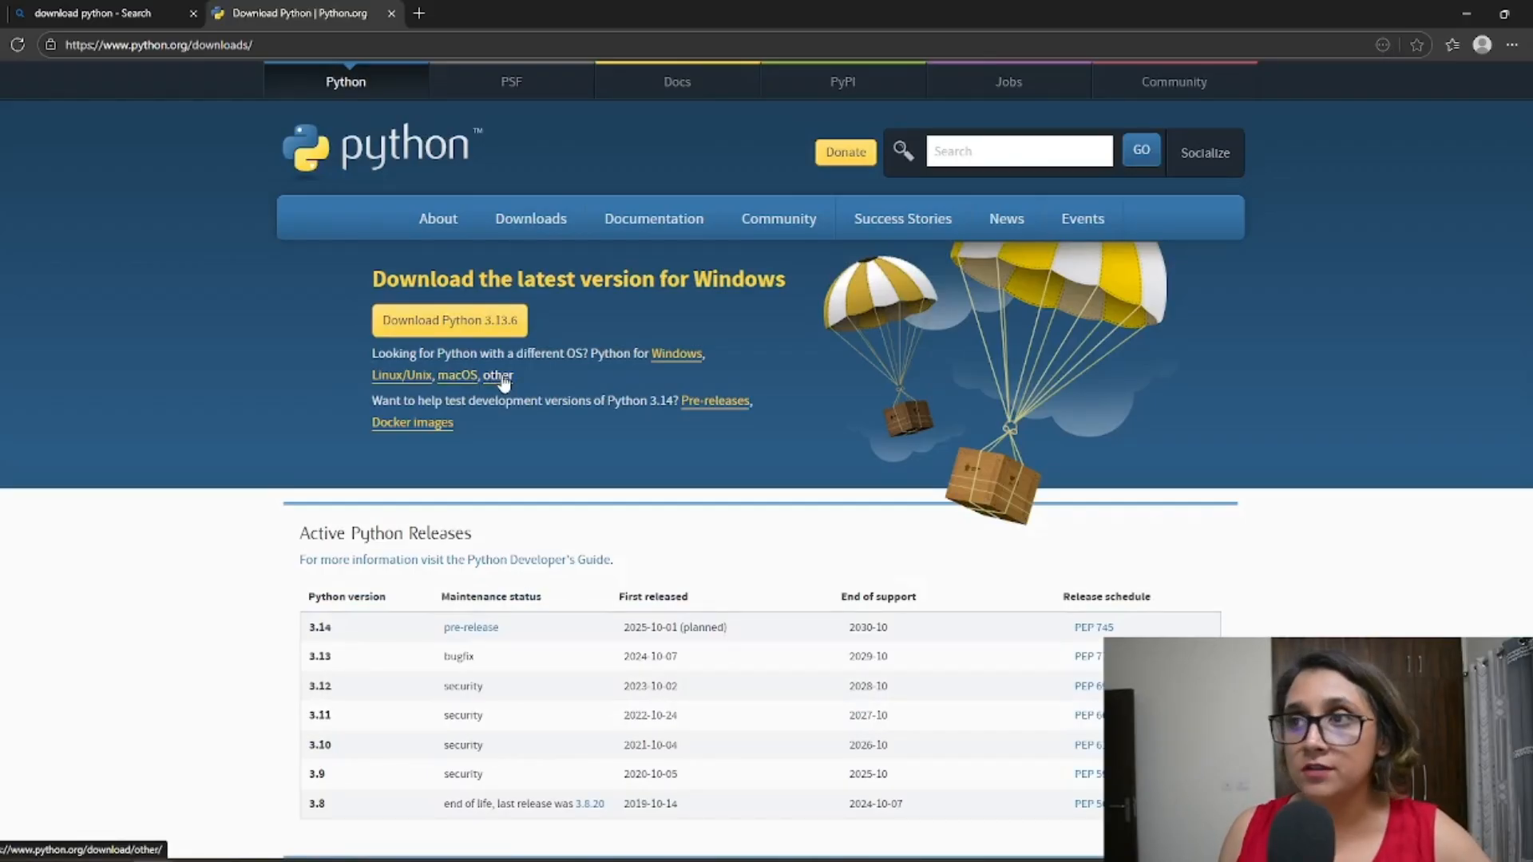
left_click(468, 323)
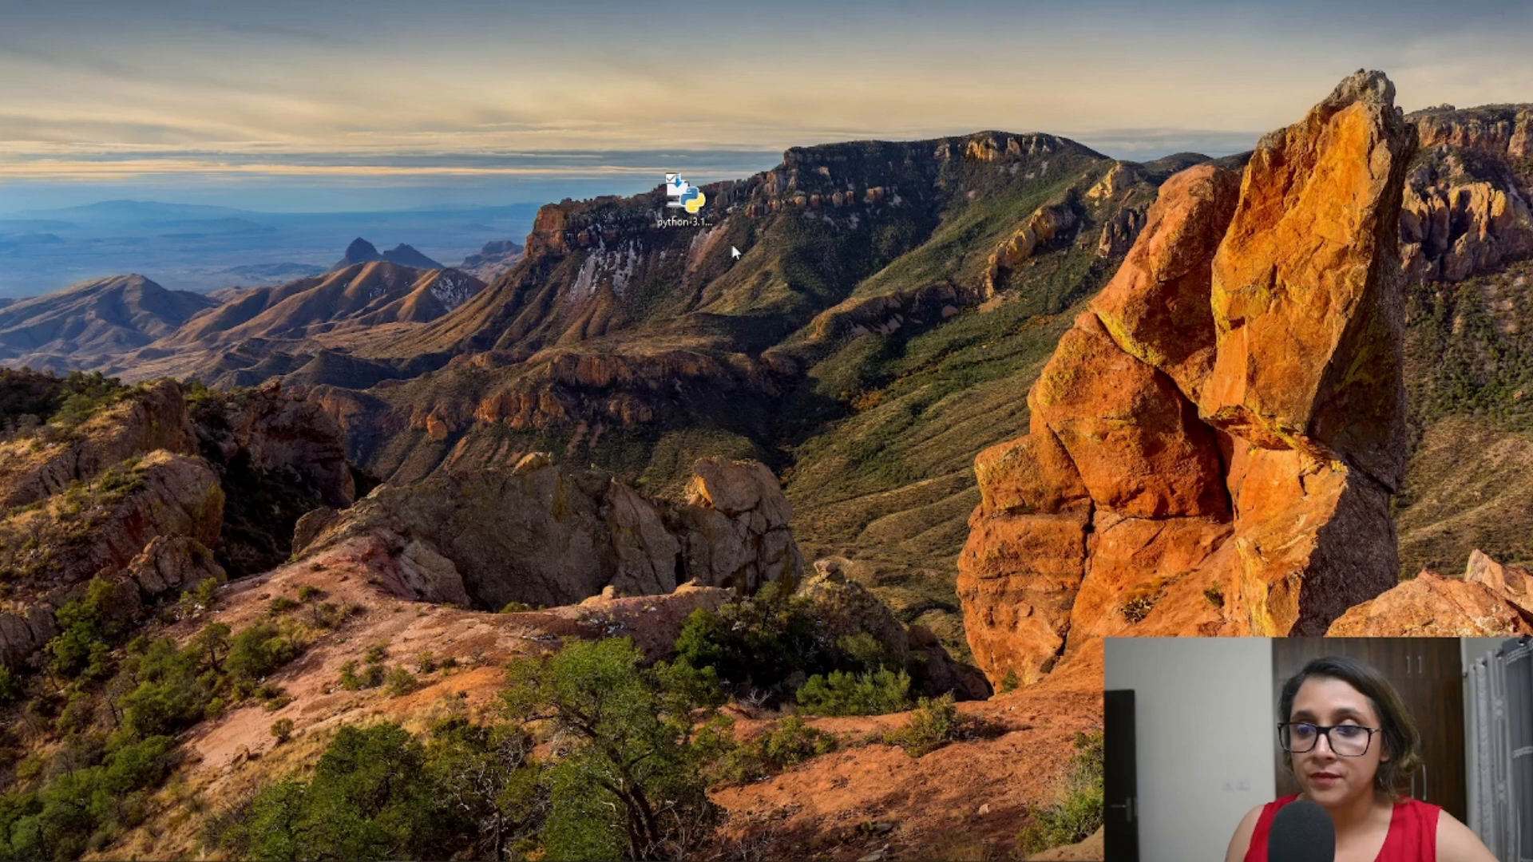
Step: Launch the downloaded Python installer from the desktop and position its setup window
left_click(696, 222)
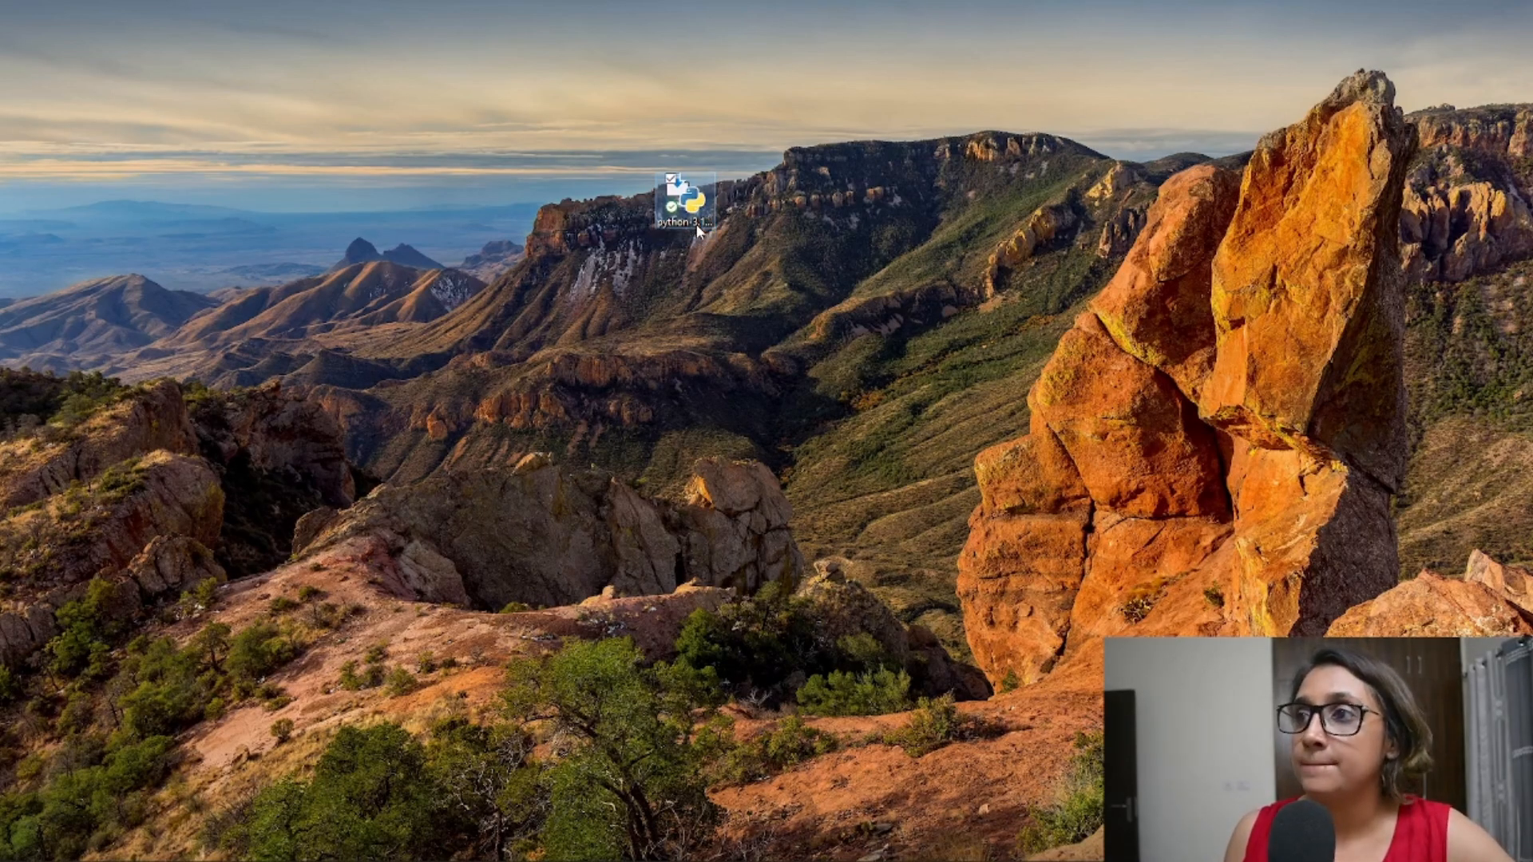
left_click_drag(680, 284, 436, 143)
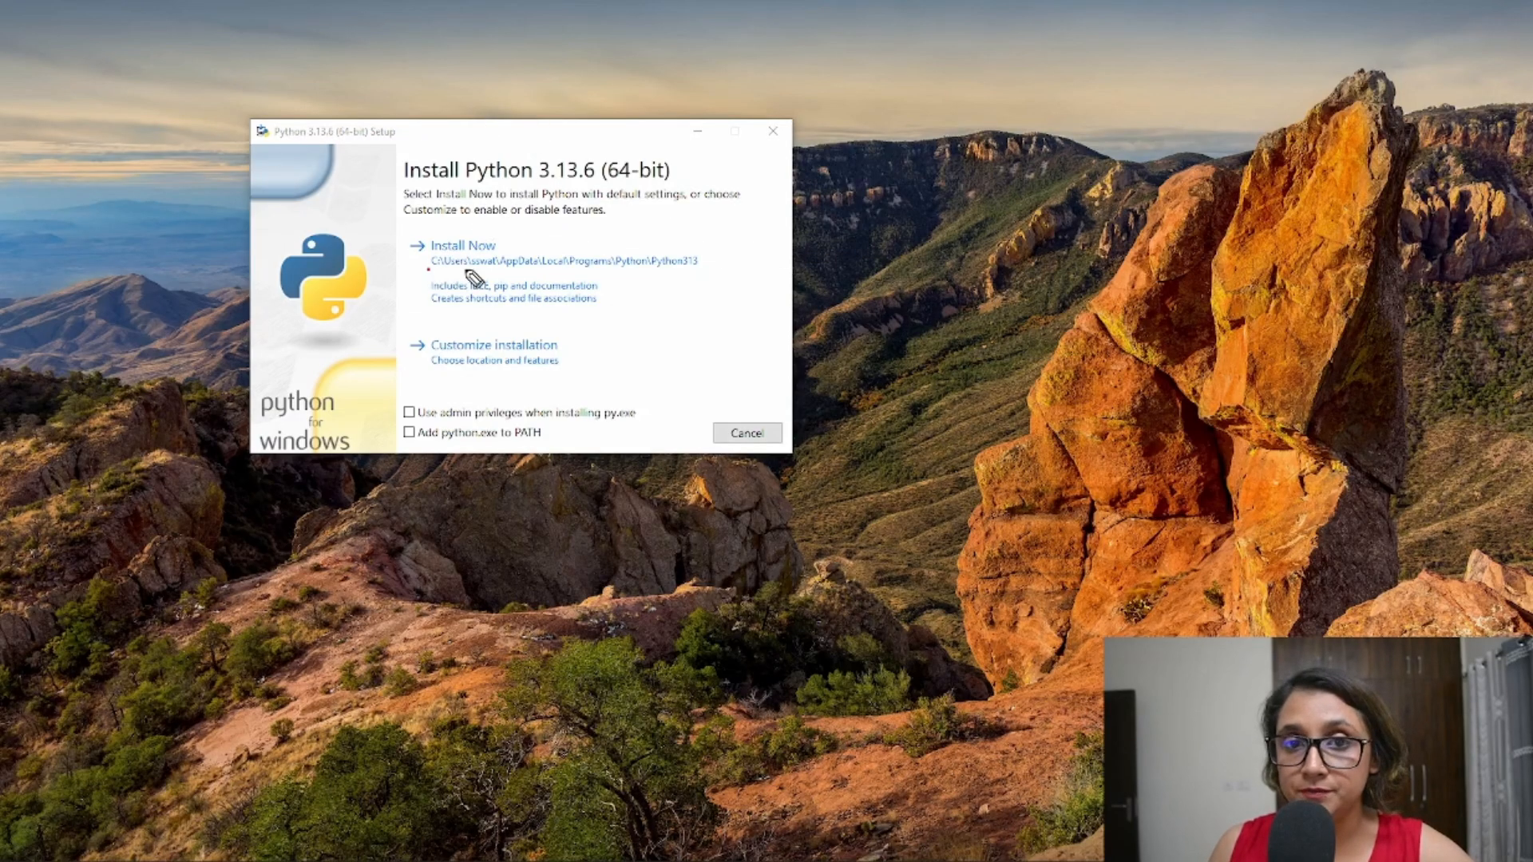
left_click_drag(428, 269, 612, 264)
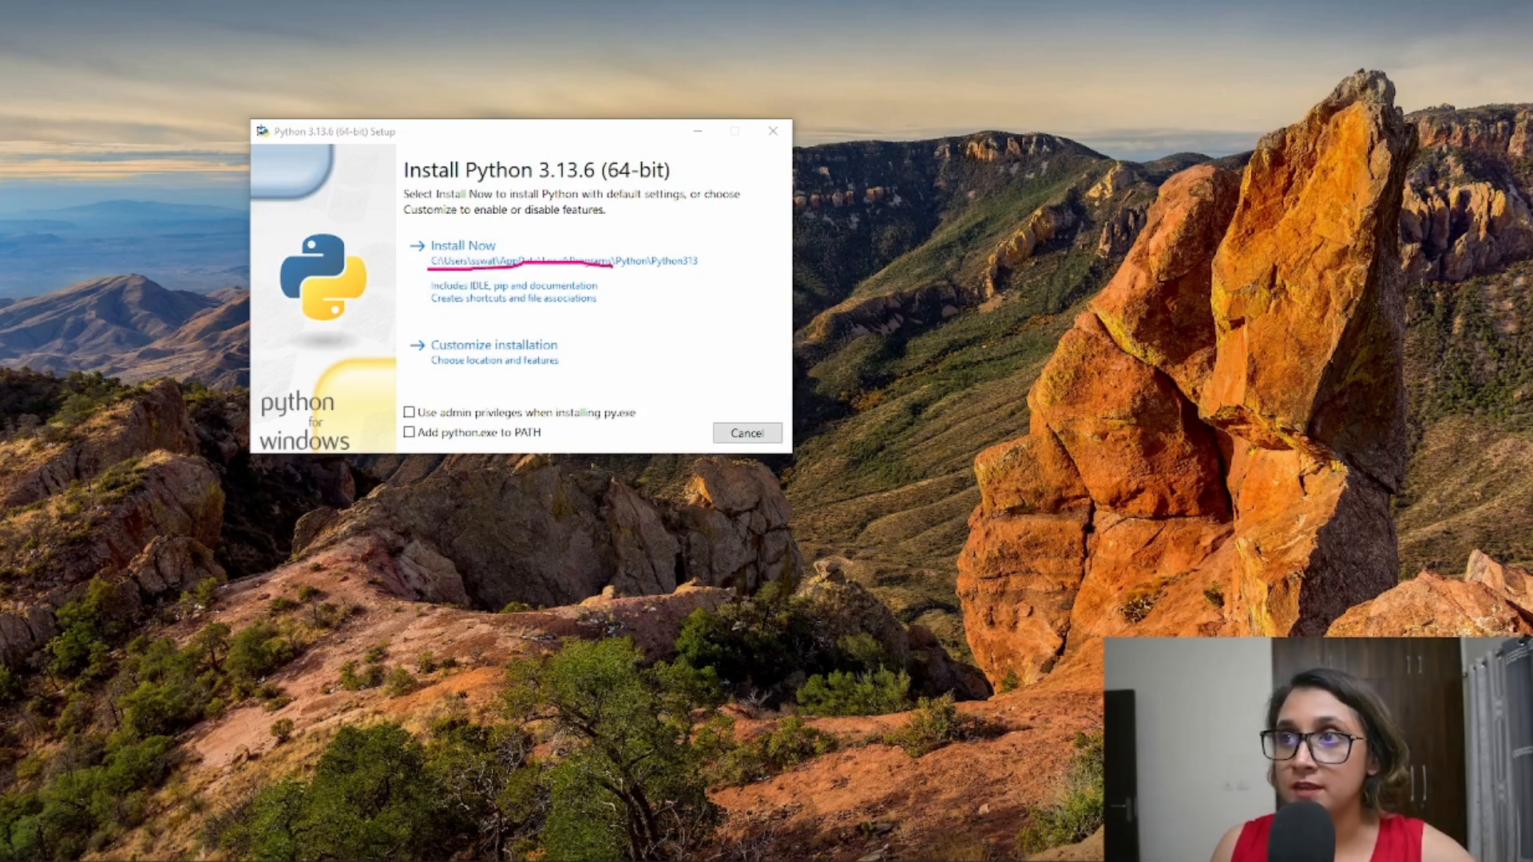
key("ctrl+z")
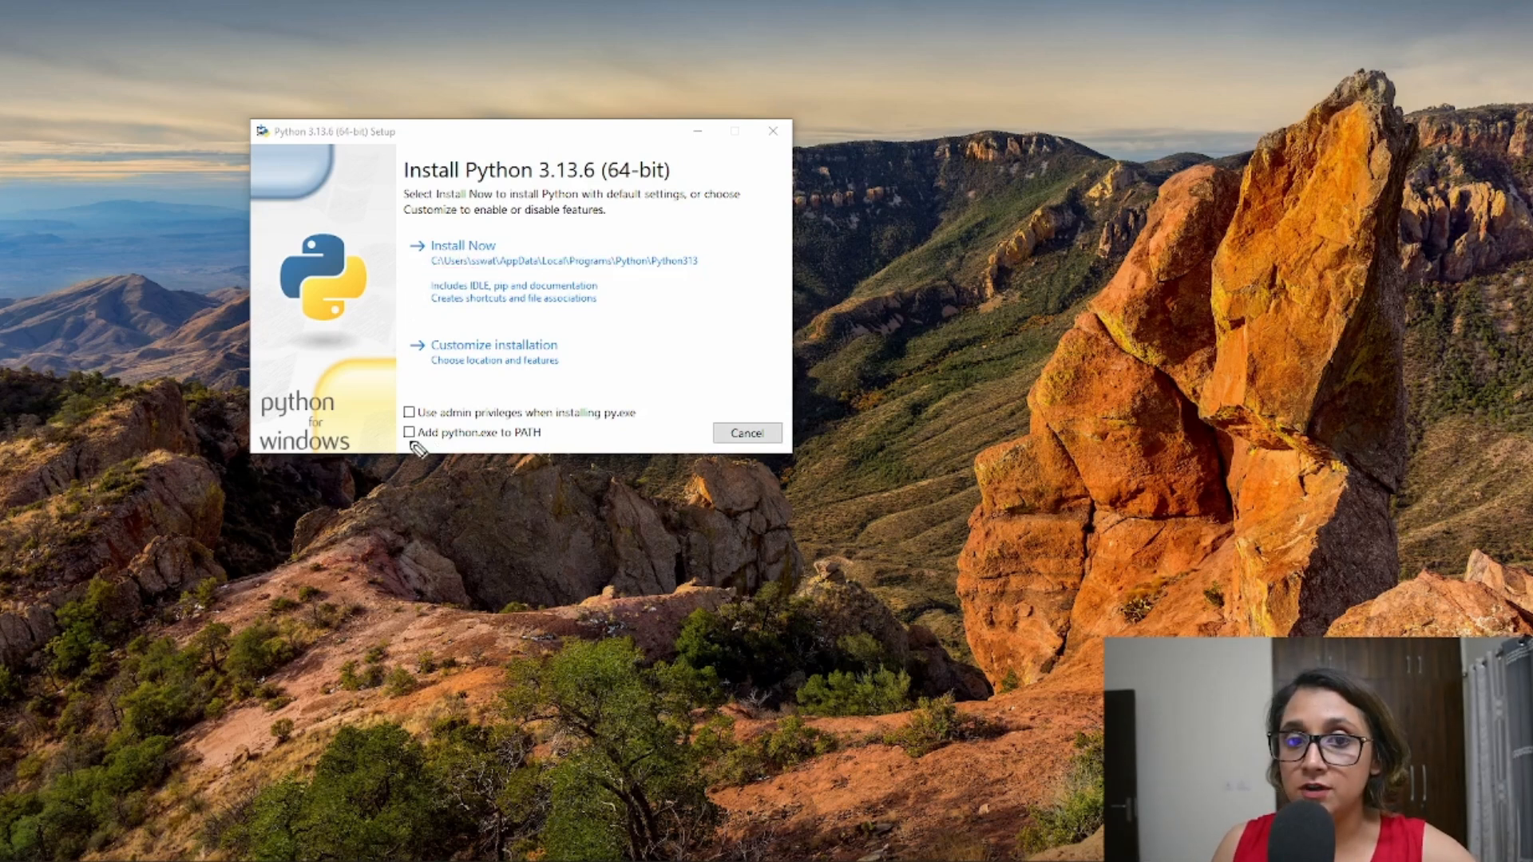
mouse_move(417, 447)
left_mouse_down()
mouse_move(571, 449)
mouse_move(563, 431)
mouse_move(403, 436)
mouse_move(420, 451)
left_mouse_up()
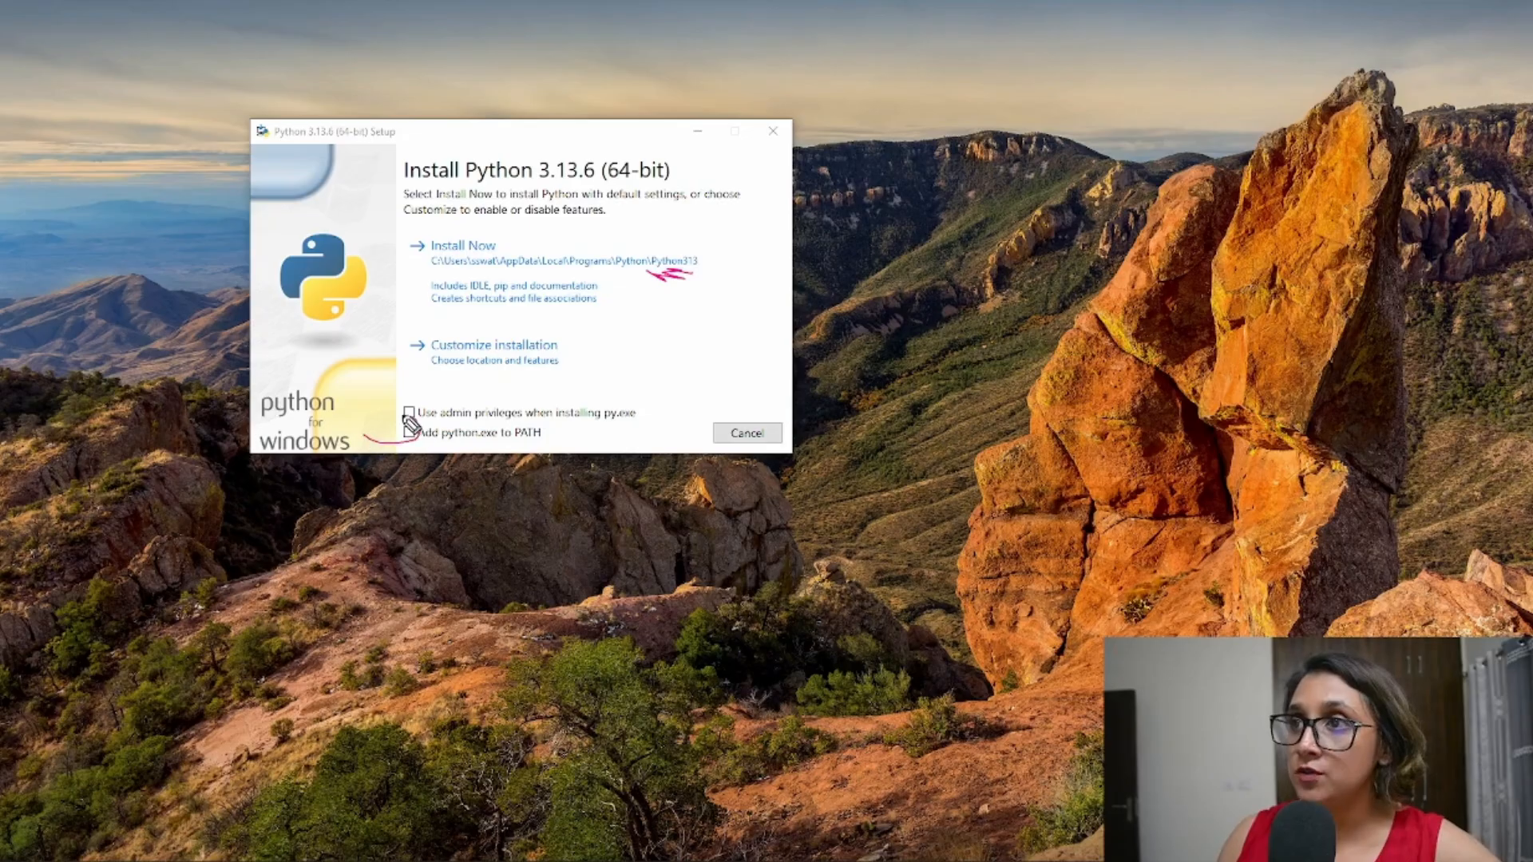
left_click_drag(409, 425, 414, 418)
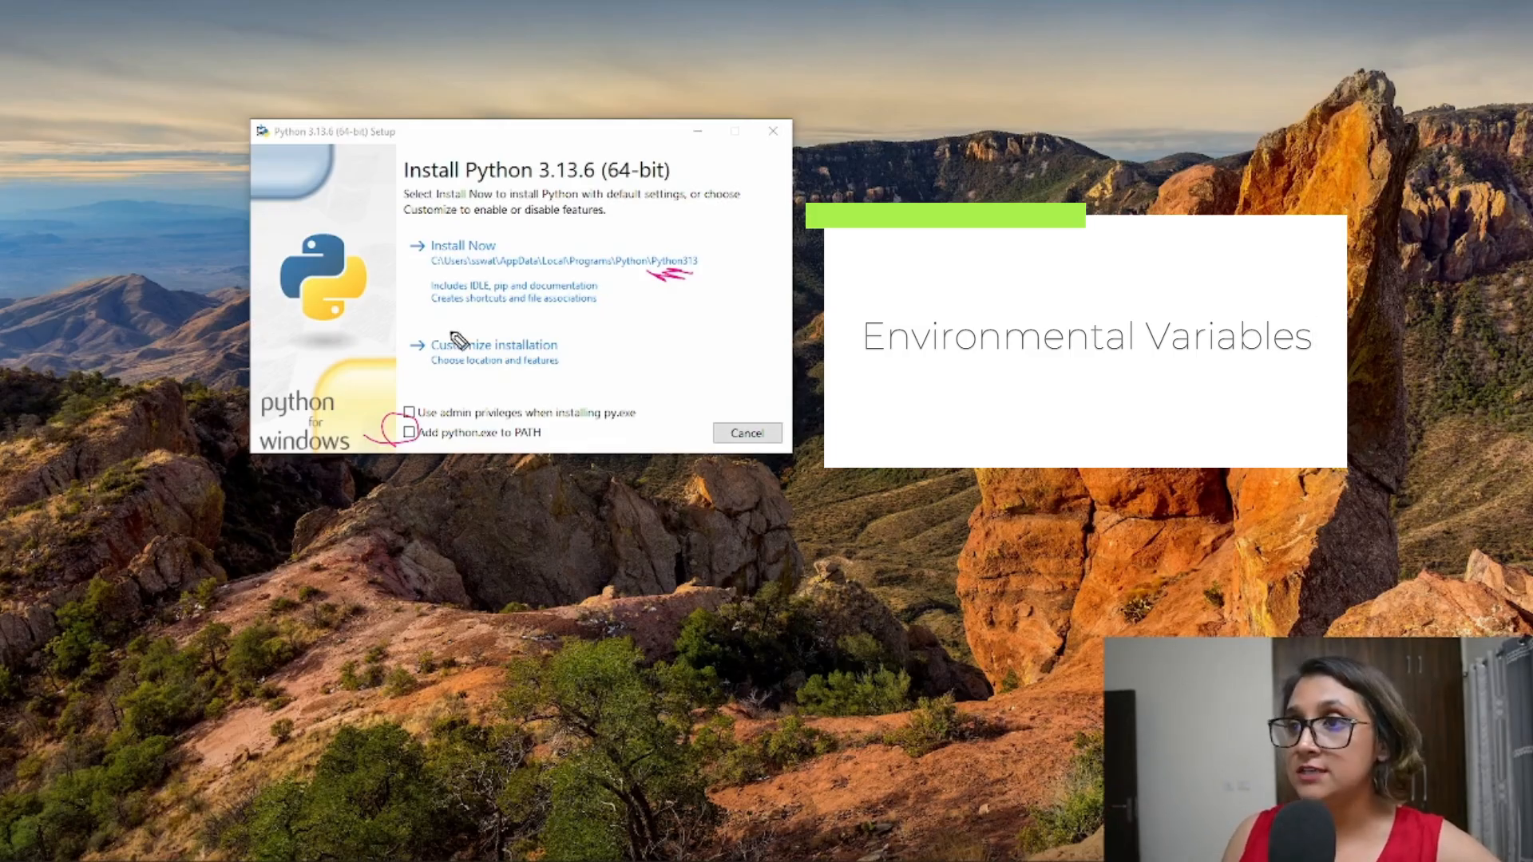
mouse_move(450, 335)
left_mouse_down()
mouse_move(502, 327)
mouse_move(484, 329)
left_mouse_up()
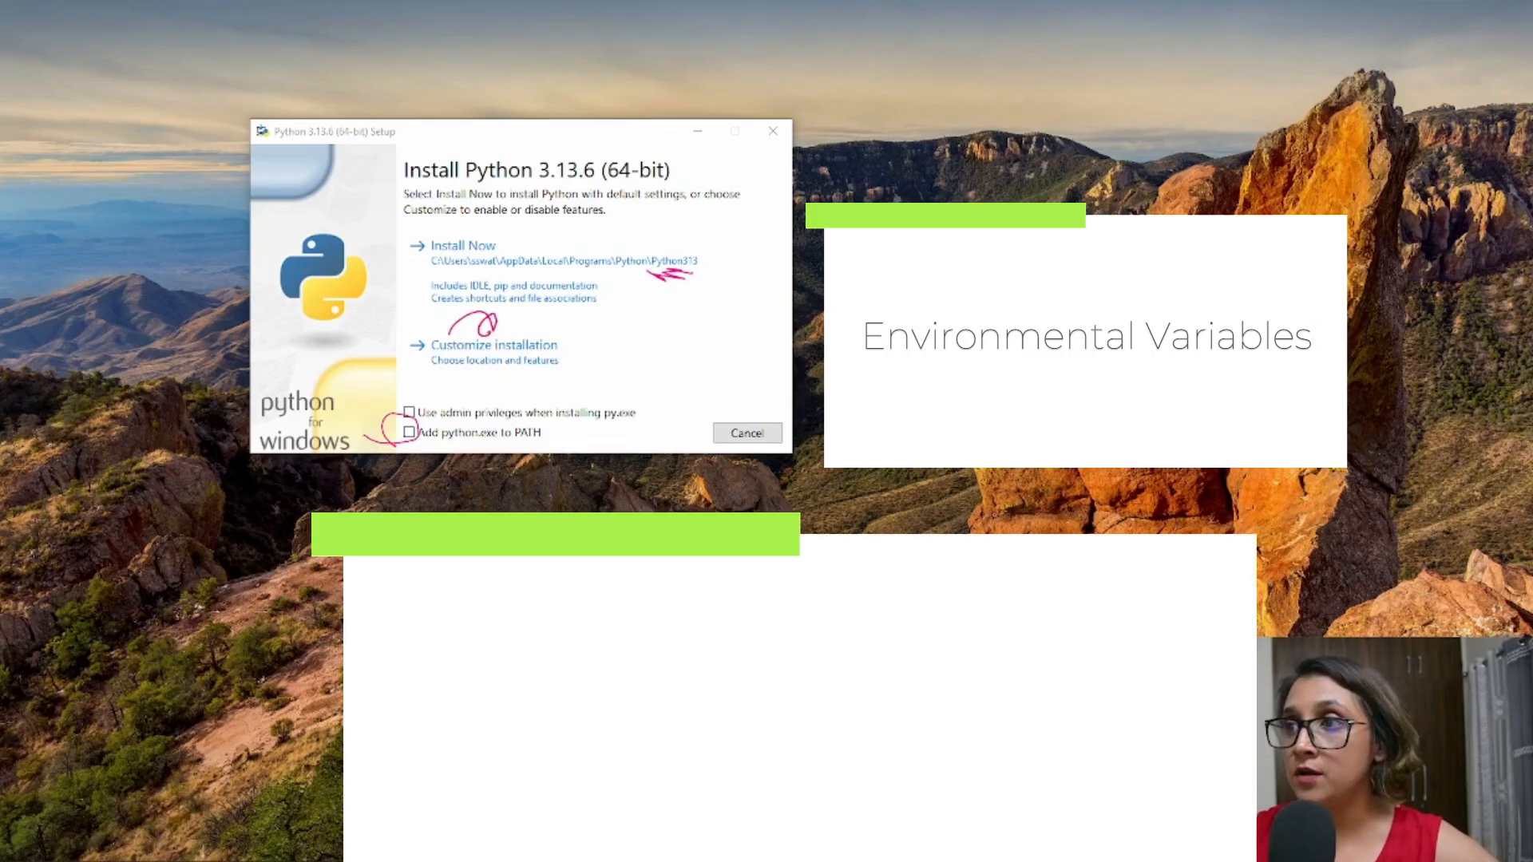
key("Escape")
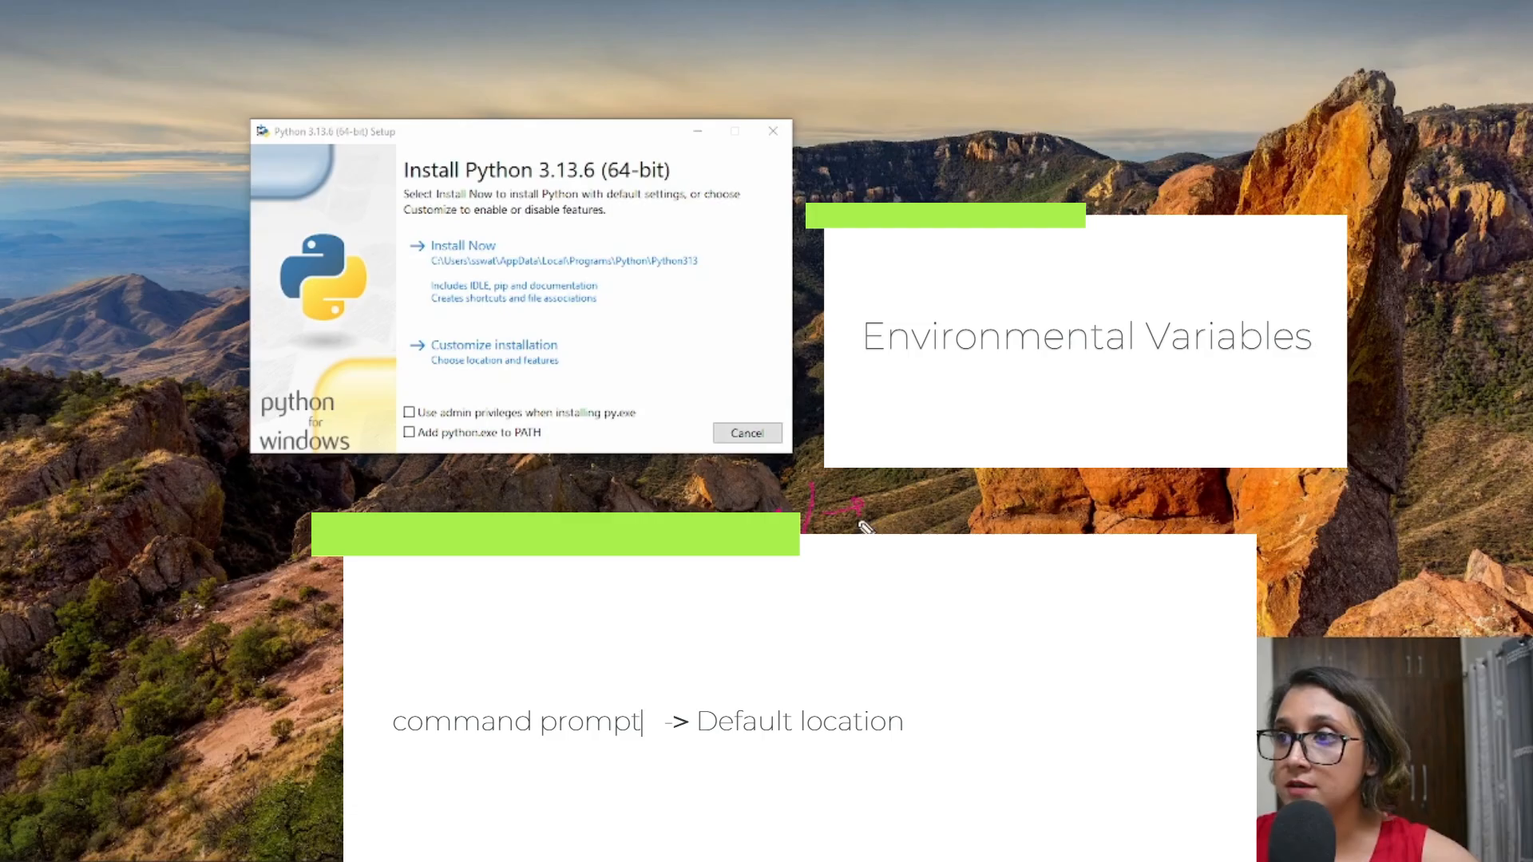
mouse_move(901, 490)
left_mouse_down()
mouse_move(899, 511)
mouse_move(1004, 498)
left_mouse_up()
left_click_drag(1024, 472, 1013, 512)
mouse_move(1012, 515)
left_mouse_down()
mouse_move(907, 516)
mouse_move(888, 472)
left_mouse_up()
left_click_drag(1043, 479, 1068, 469)
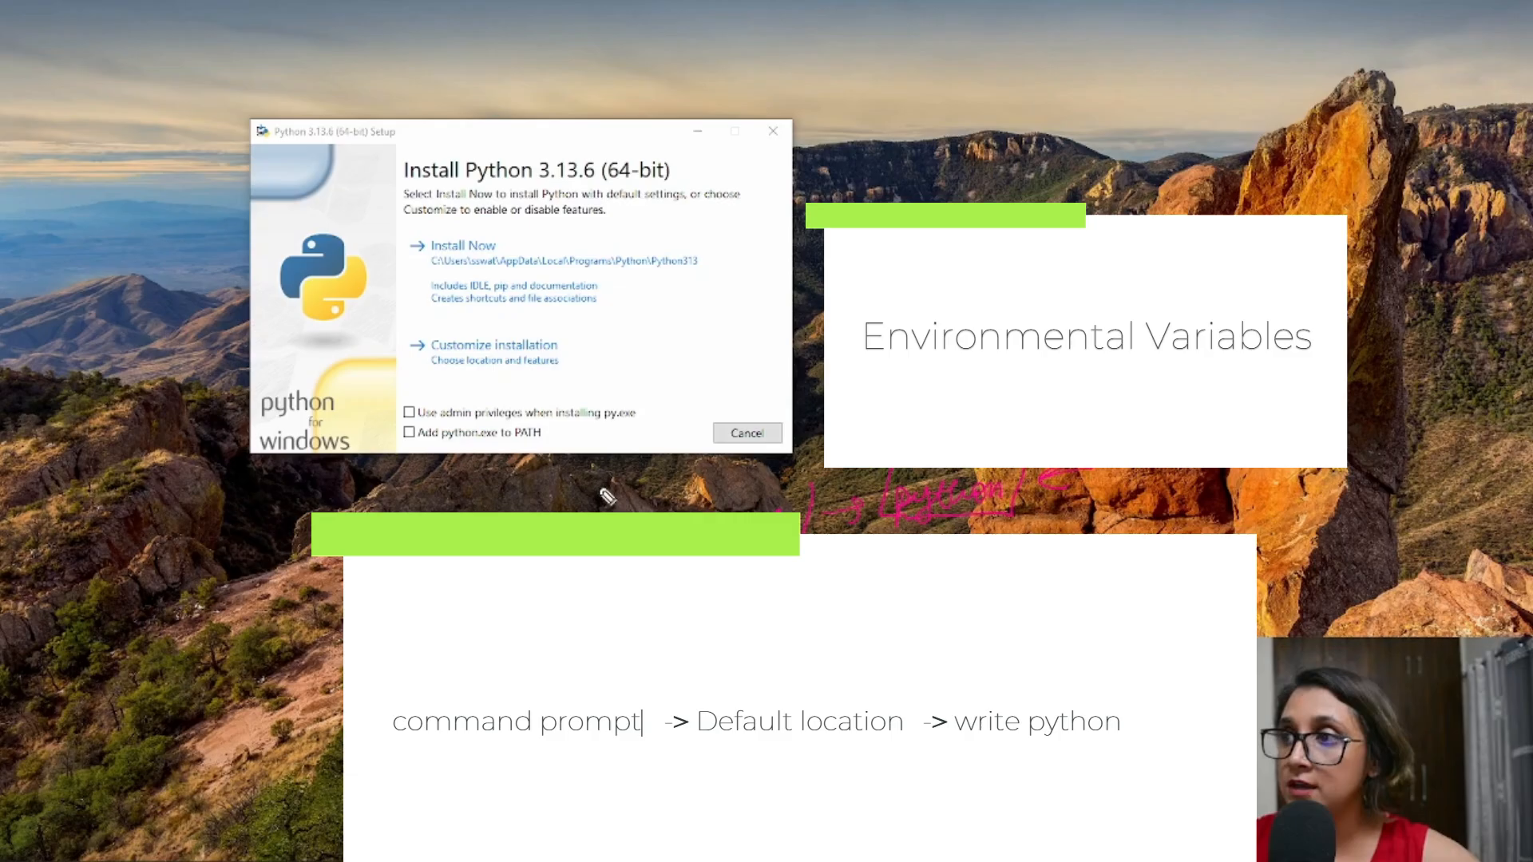
left_click_drag(501, 448, 540, 438)
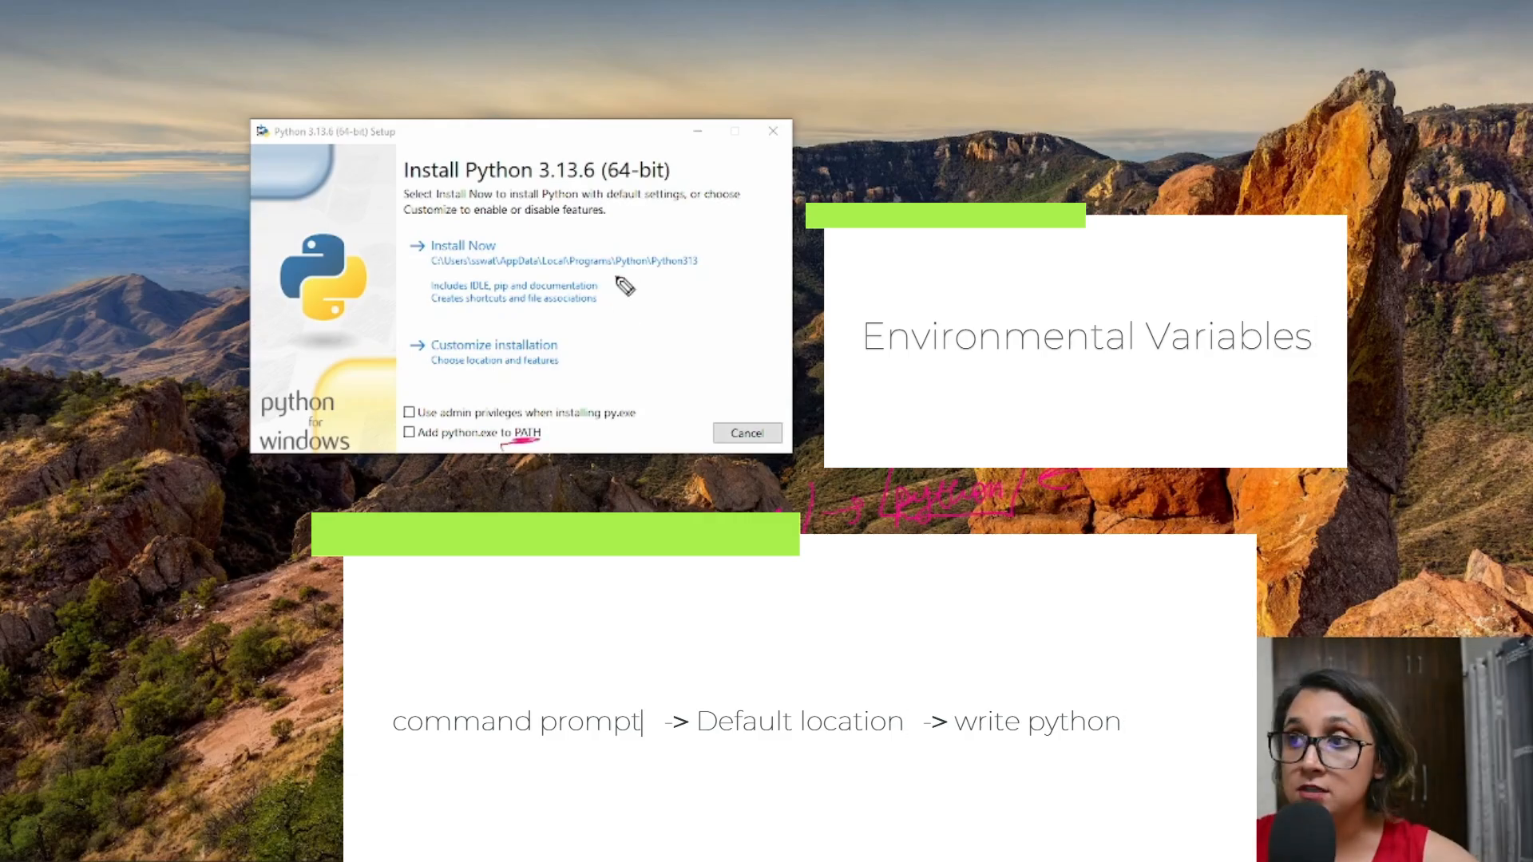
mouse_move(619, 275)
left_mouse_down()
mouse_move(705, 254)
mouse_move(612, 255)
mouse_move(626, 274)
left_mouse_up()
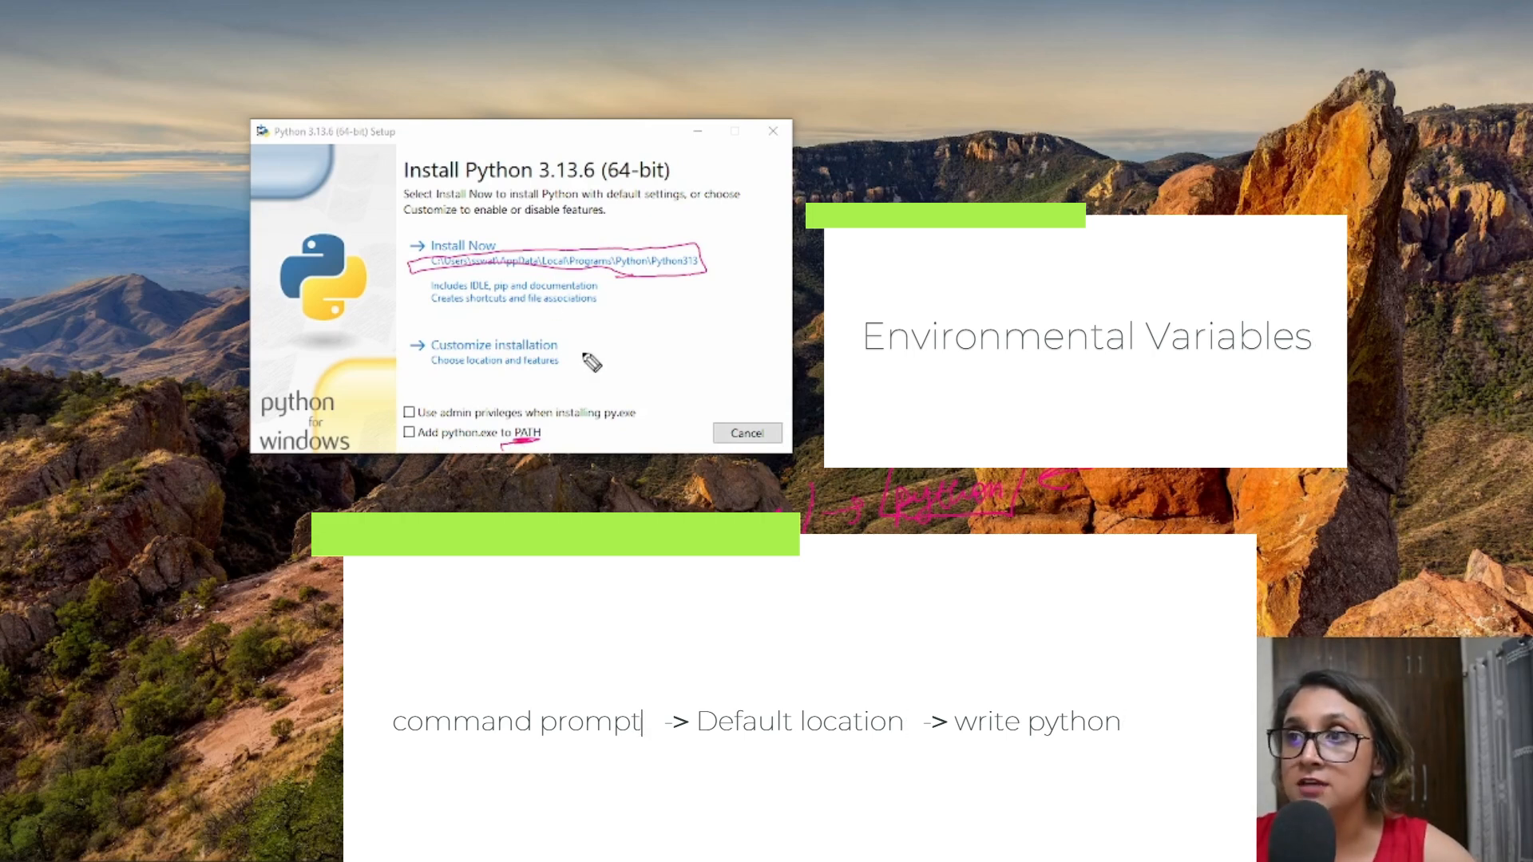
left_click_drag(402, 446, 507, 435)
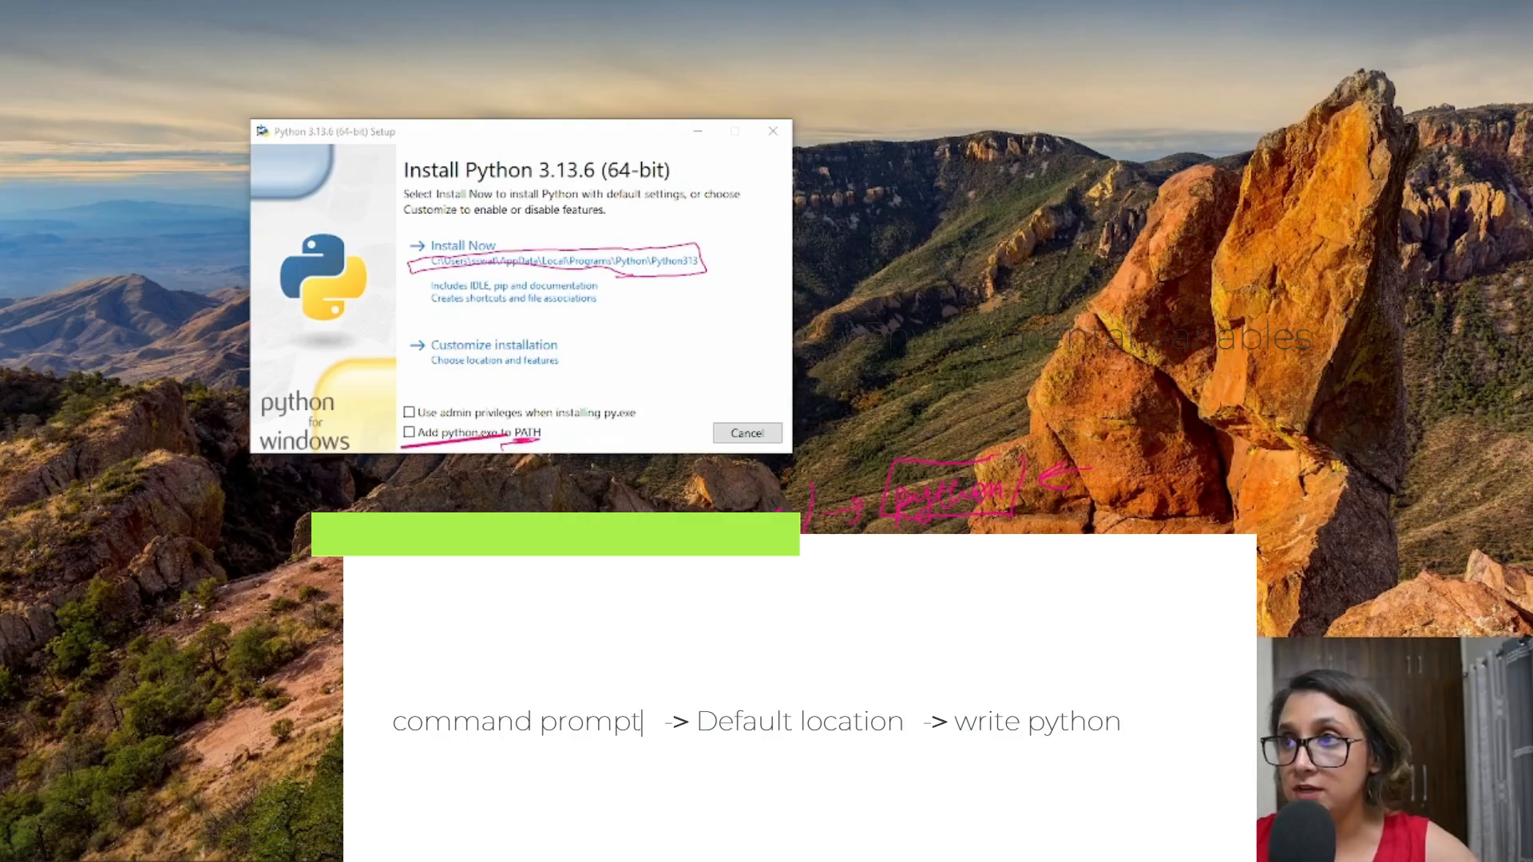
key("Escape")
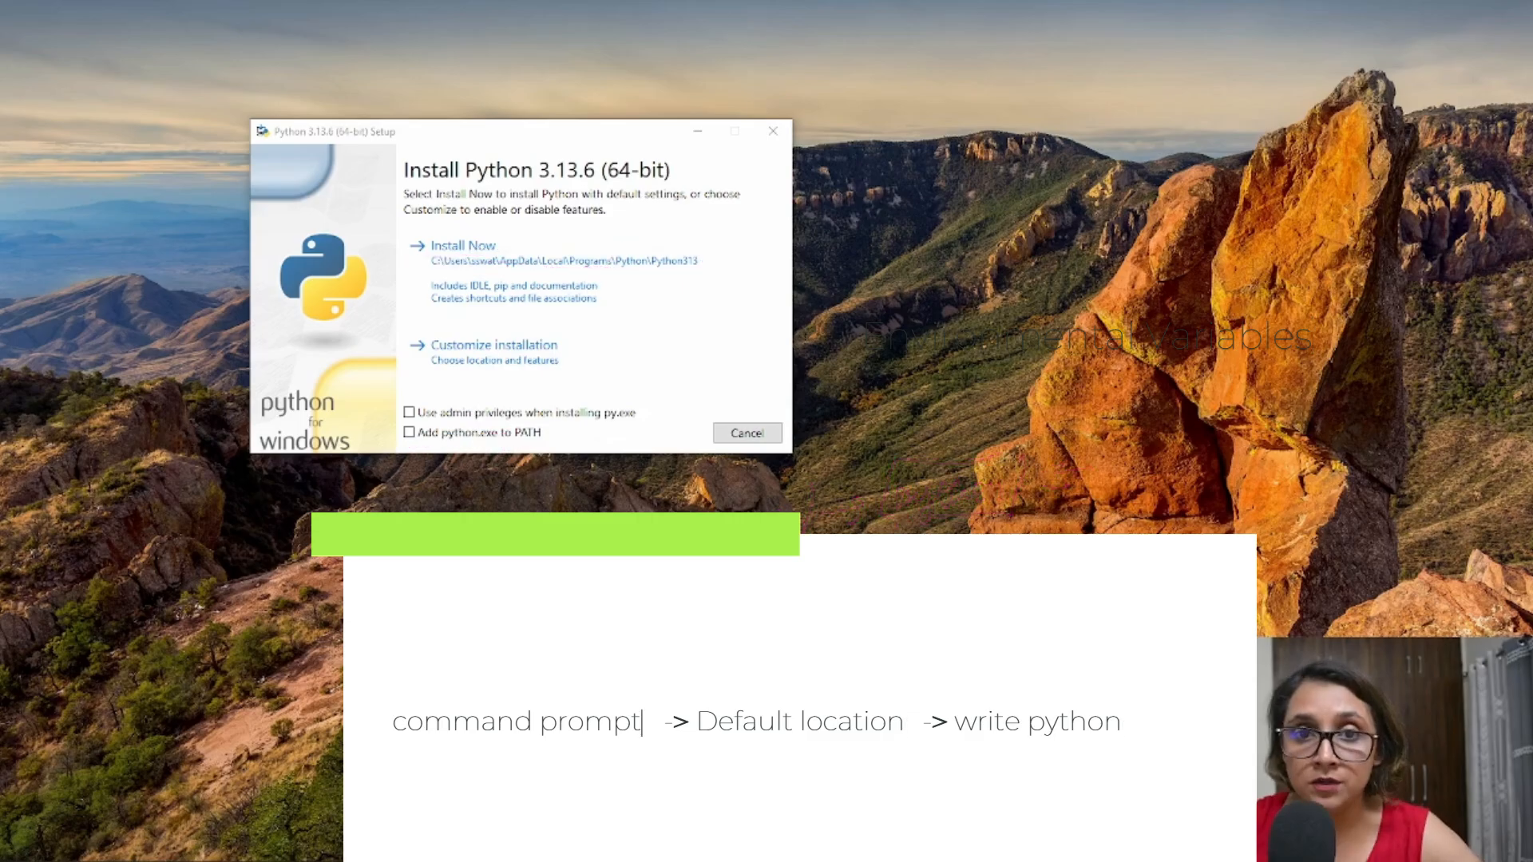
Step: Search Windows for "environmental", open the account's environment variables and go through the user variables list
left_click(120, 847)
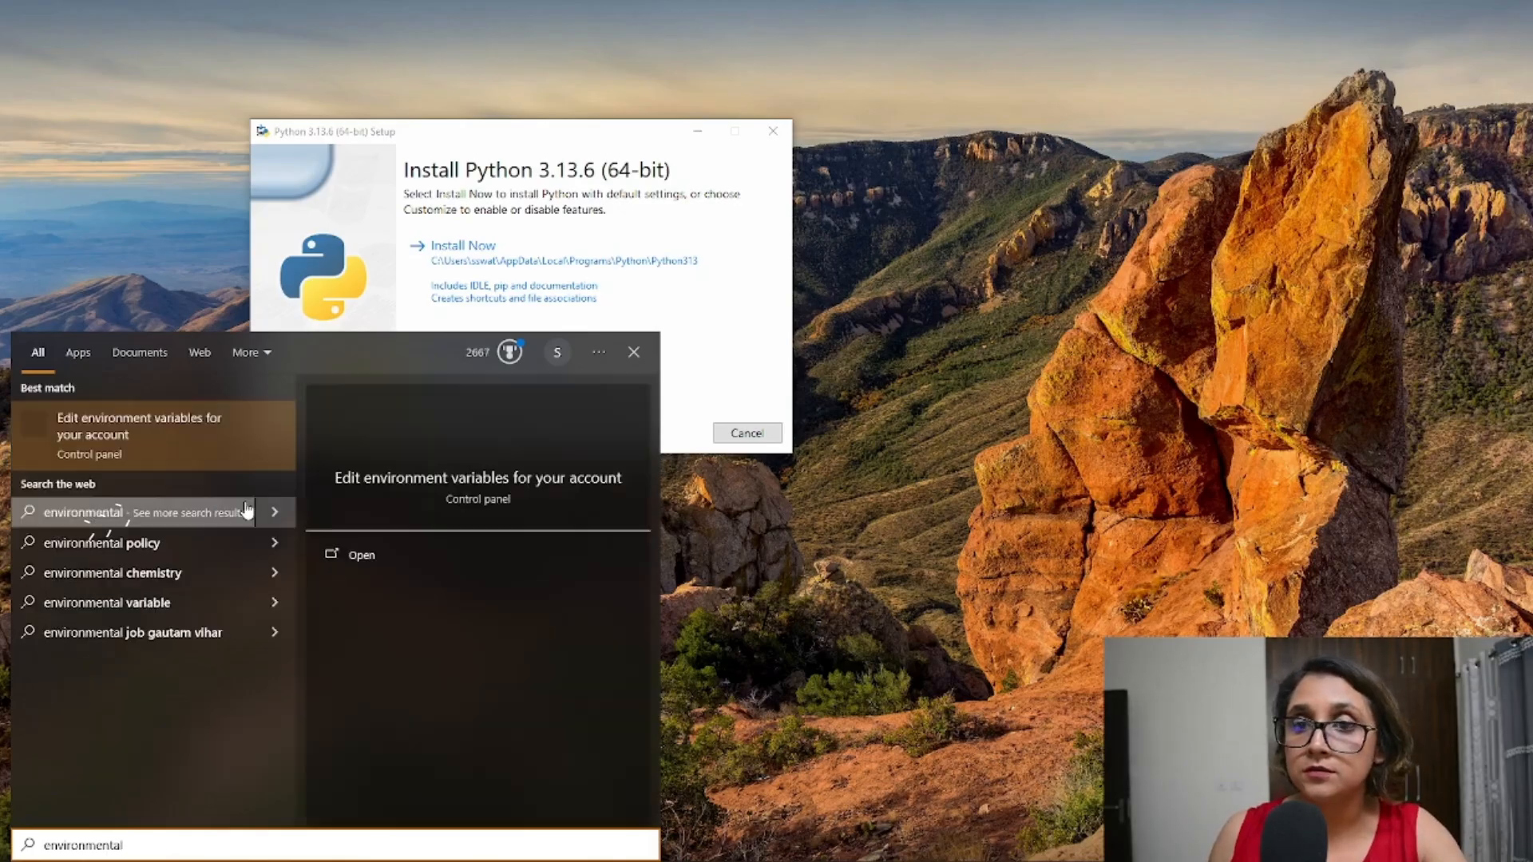
left_click(208, 445)
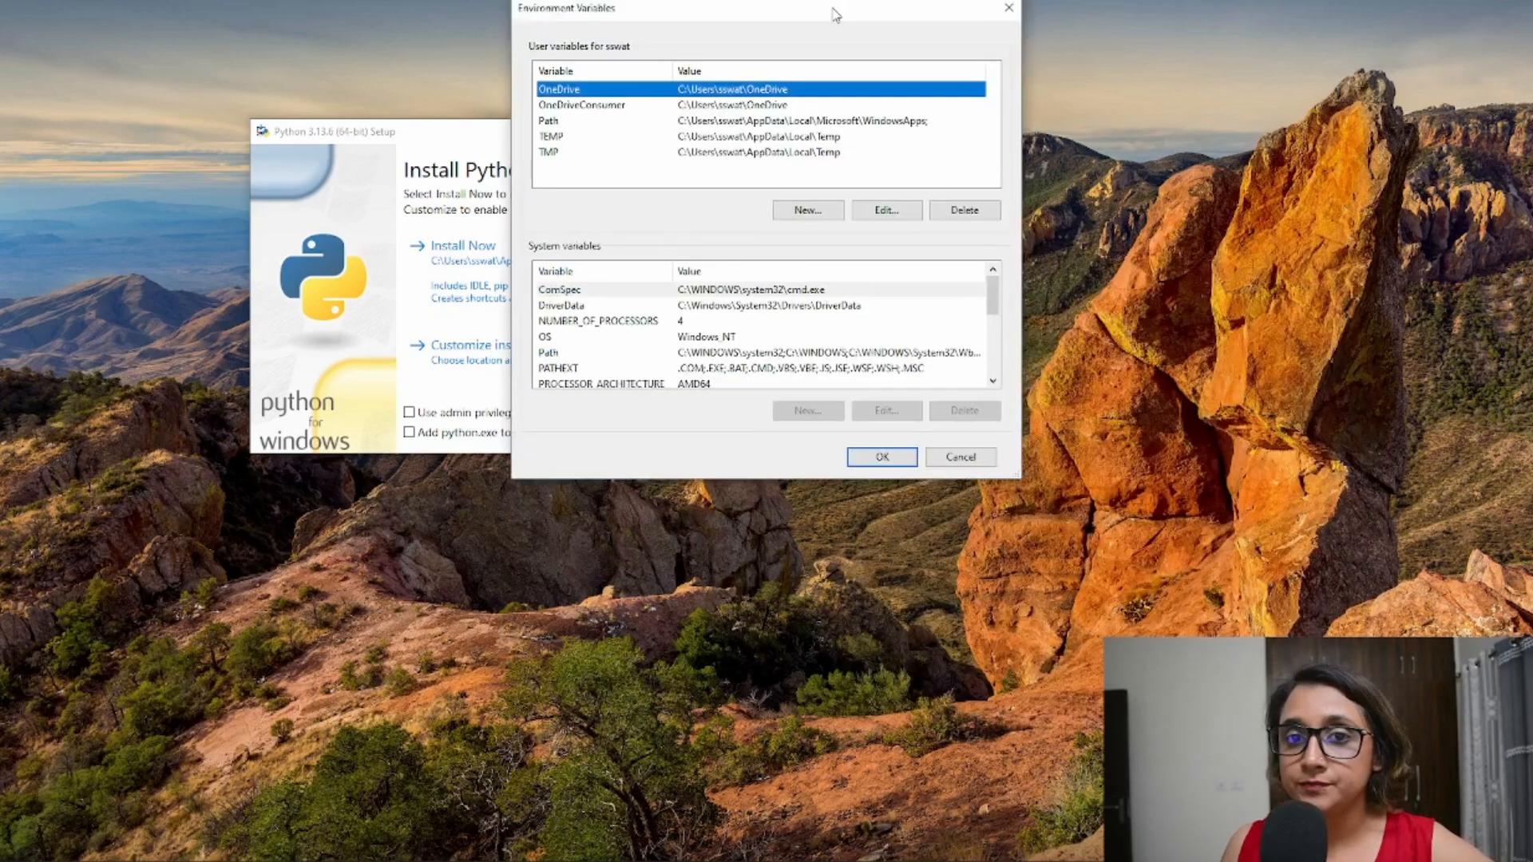
left_click_drag(836, 11, 790, 160)
key("Down")
key("Down")
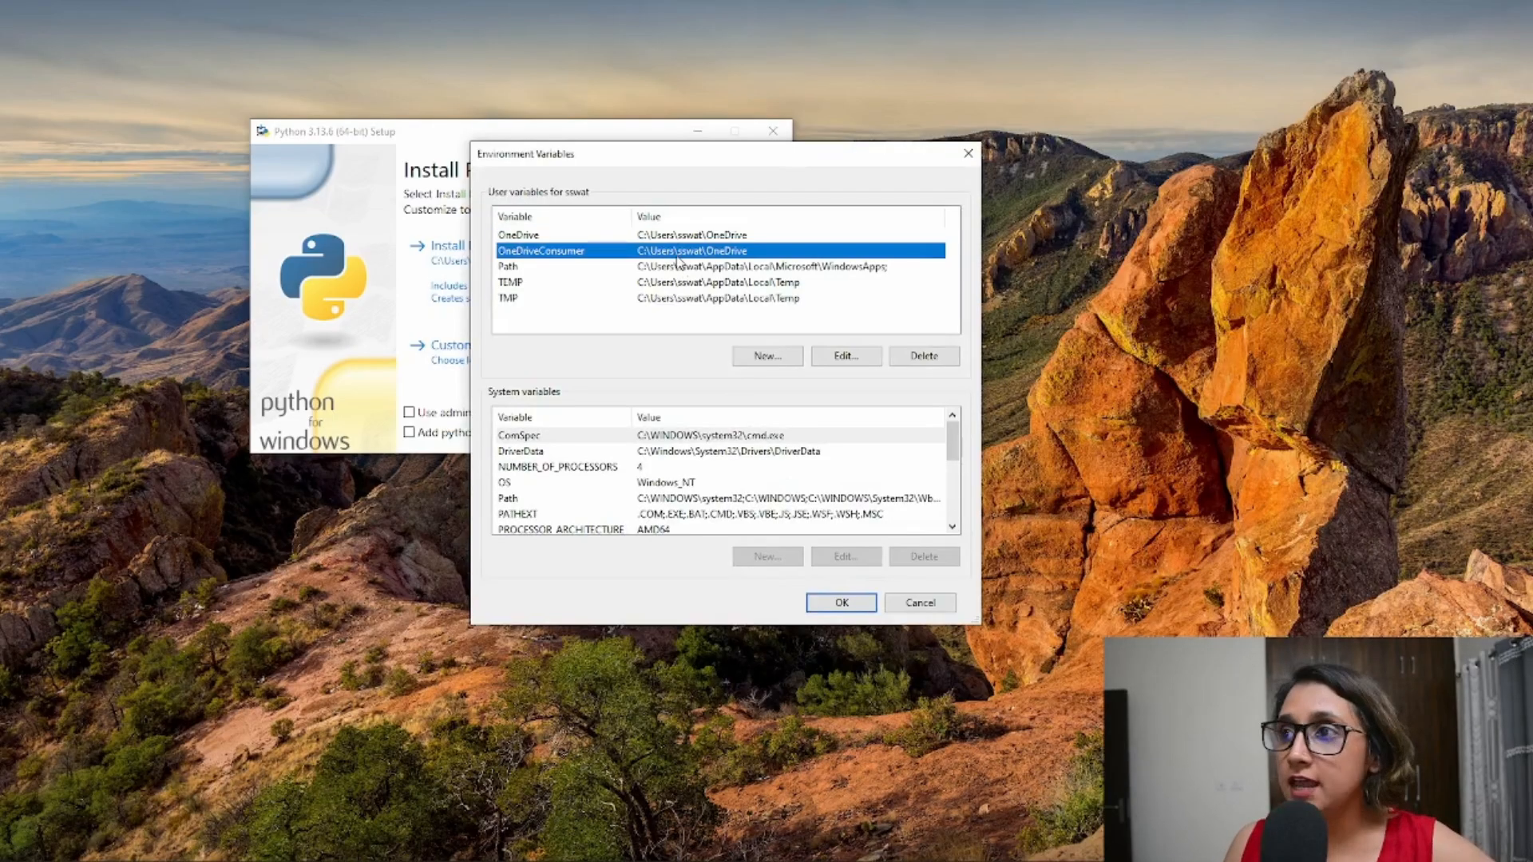
key("Down")
key("Down")
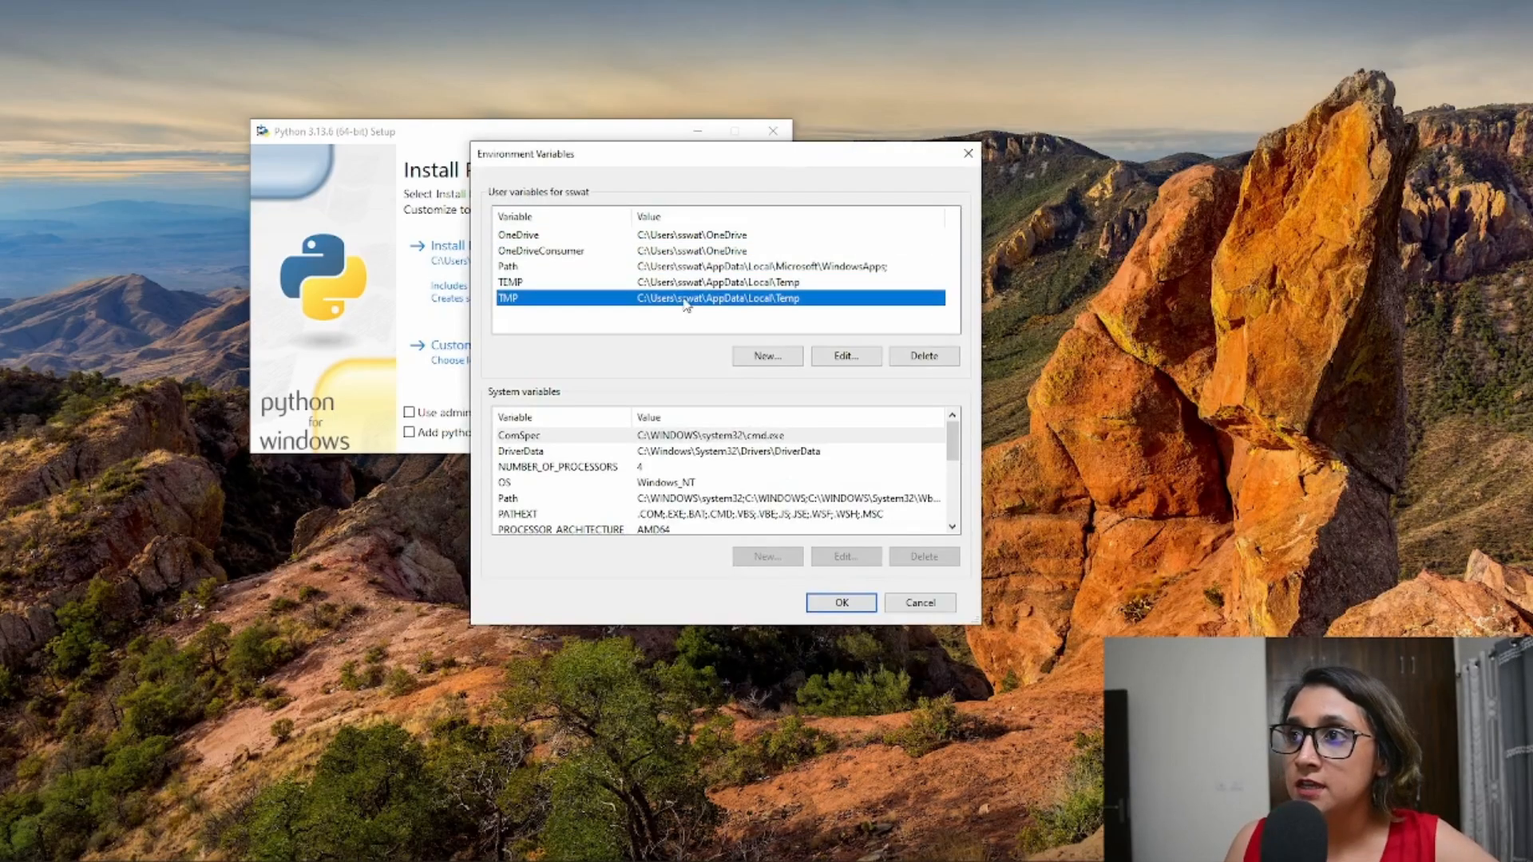
Step: Open a blank new user variable entry, discard it and close the Environment Variables window
left_click(768, 357)
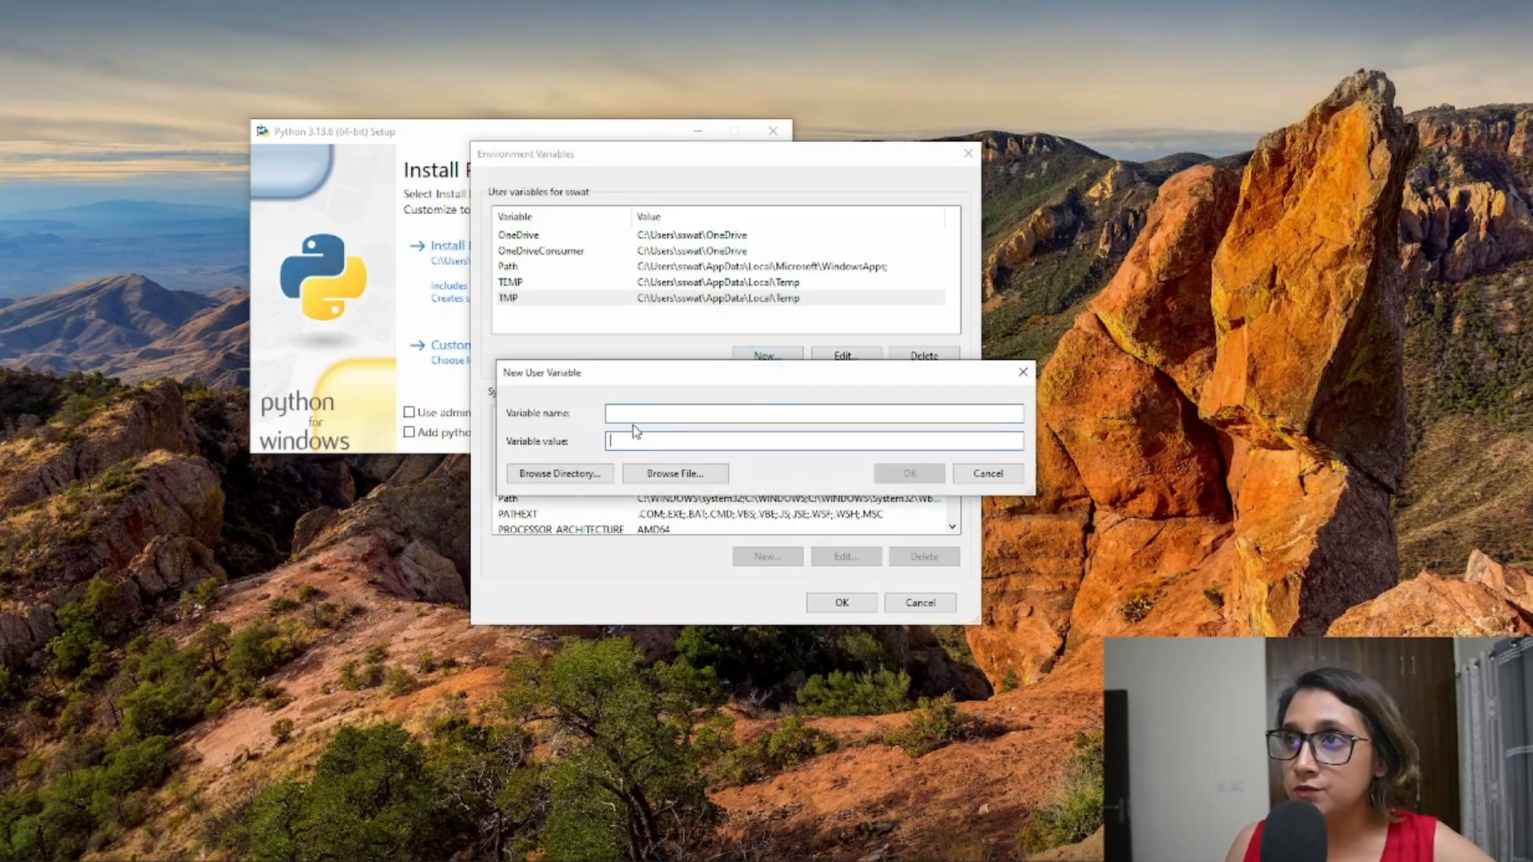
left_click(631, 439)
left_click_drag(407, 131, 252, 57)
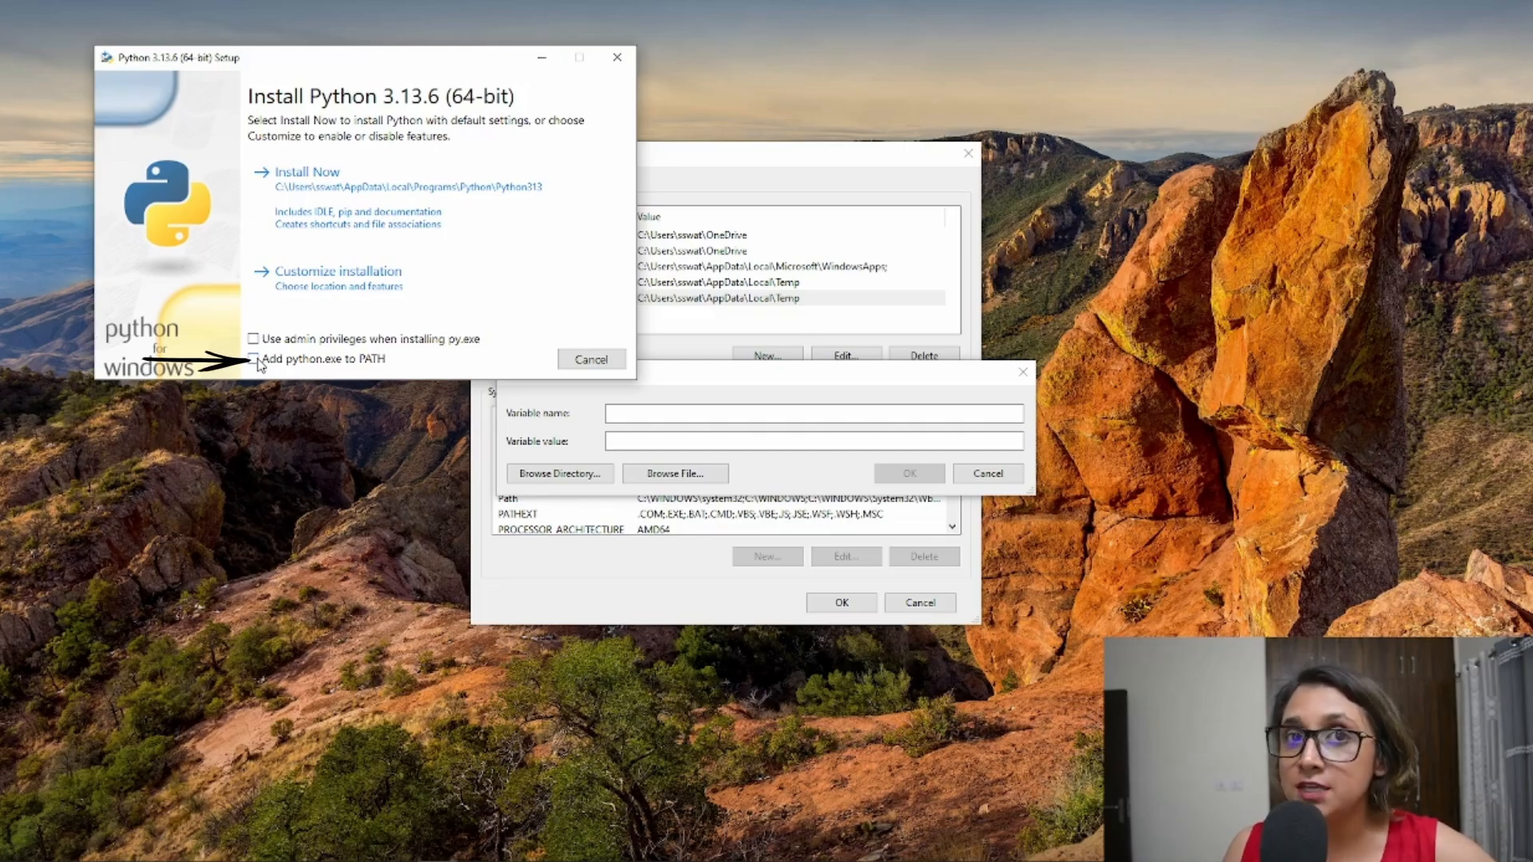
left_click(988, 474)
left_click(968, 153)
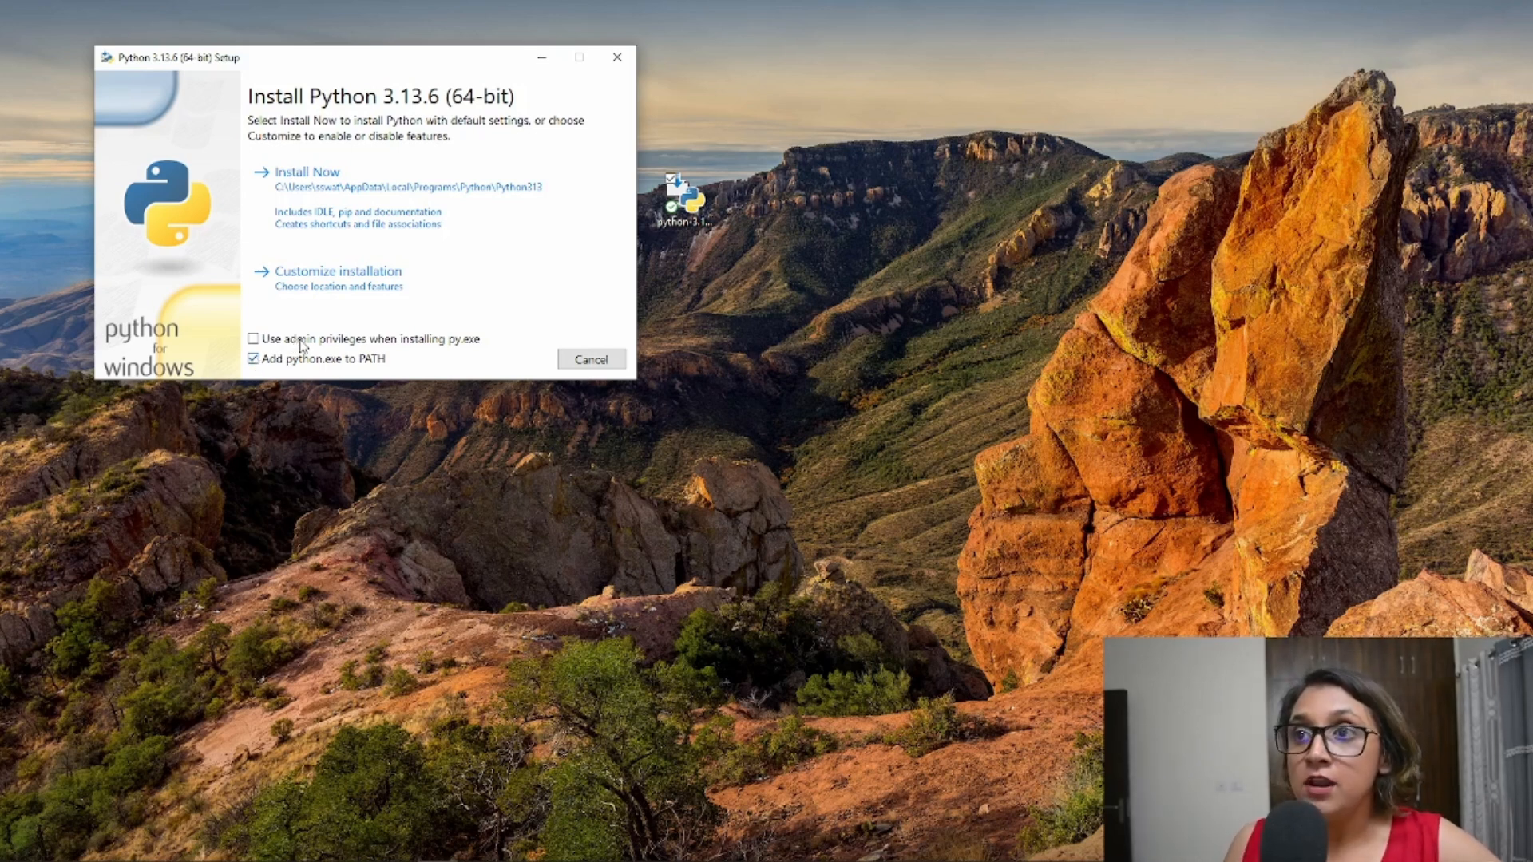
Step: Enable adding python.exe to PATH and admin privileges for py.exe, and install Python 3.13.6 with the default settings
left_click(421, 345)
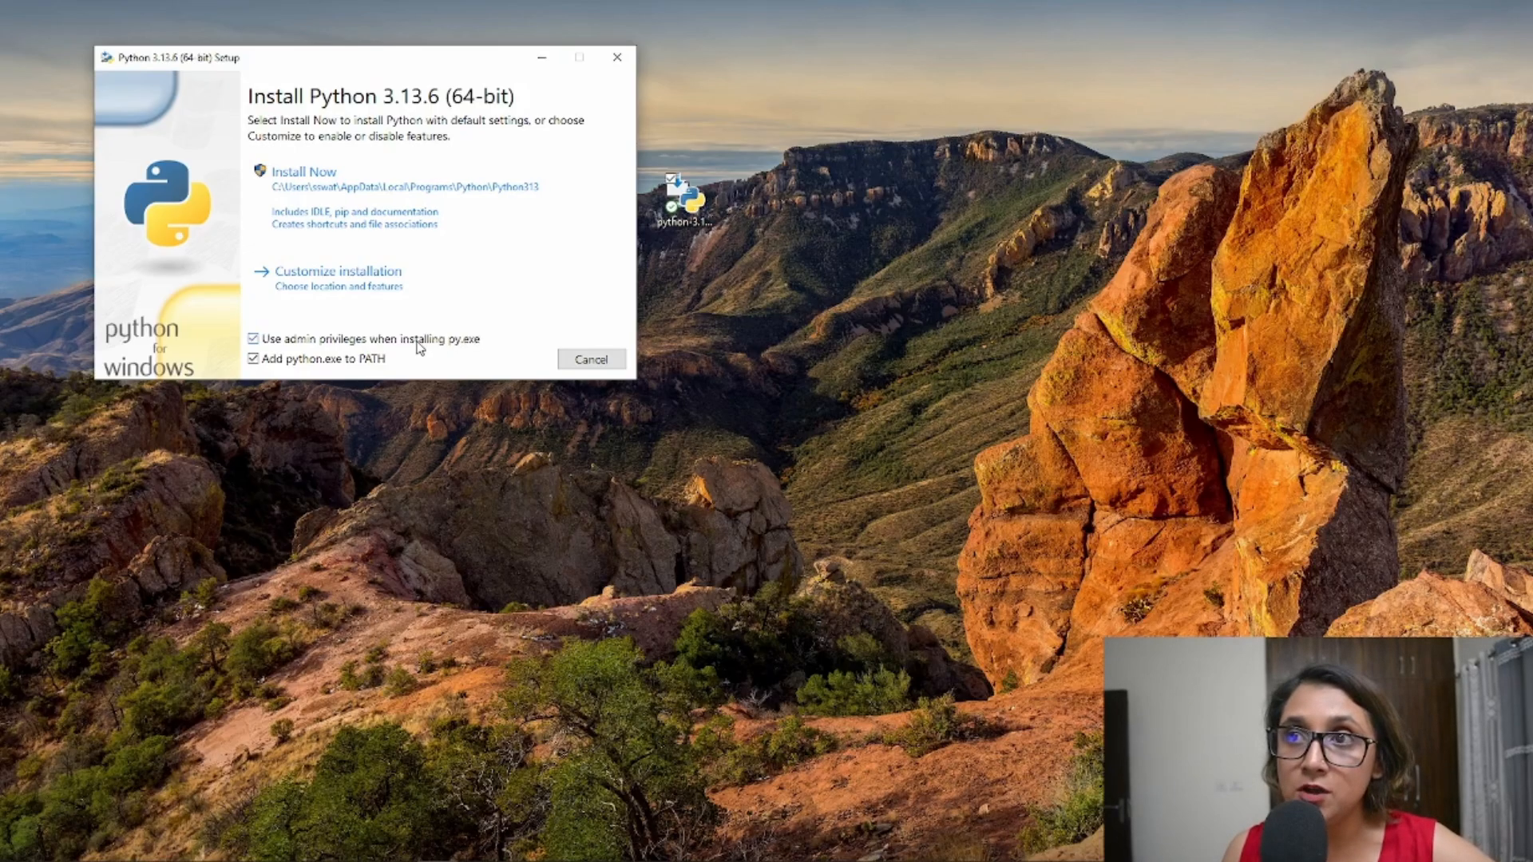
left_click(370, 241)
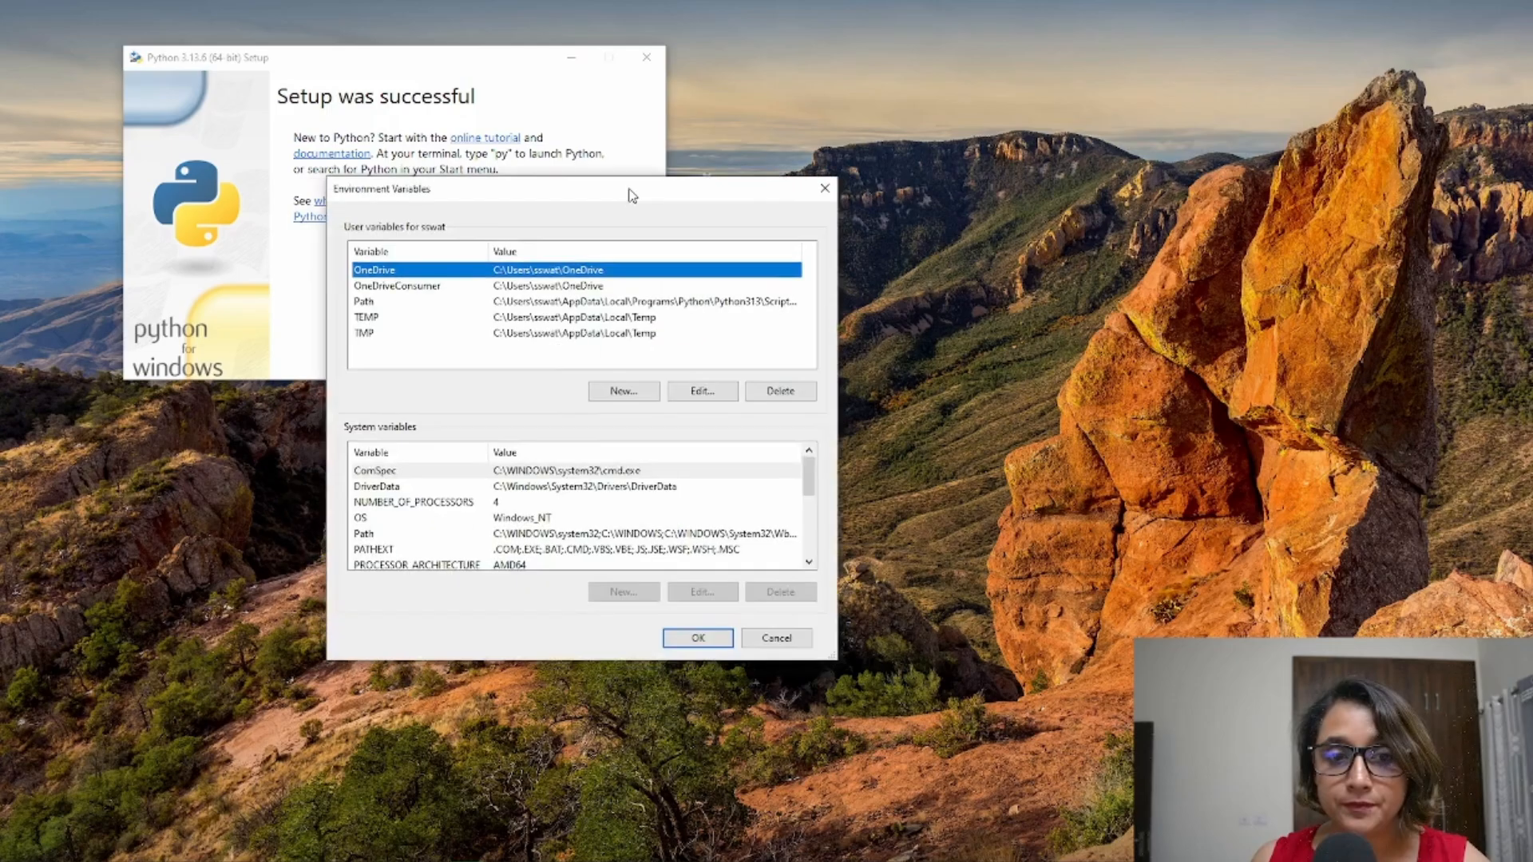
Step: Select the user Path variable and widen the Environment Variables window to examine its full value
left_click_drag(628, 196, 667, 143)
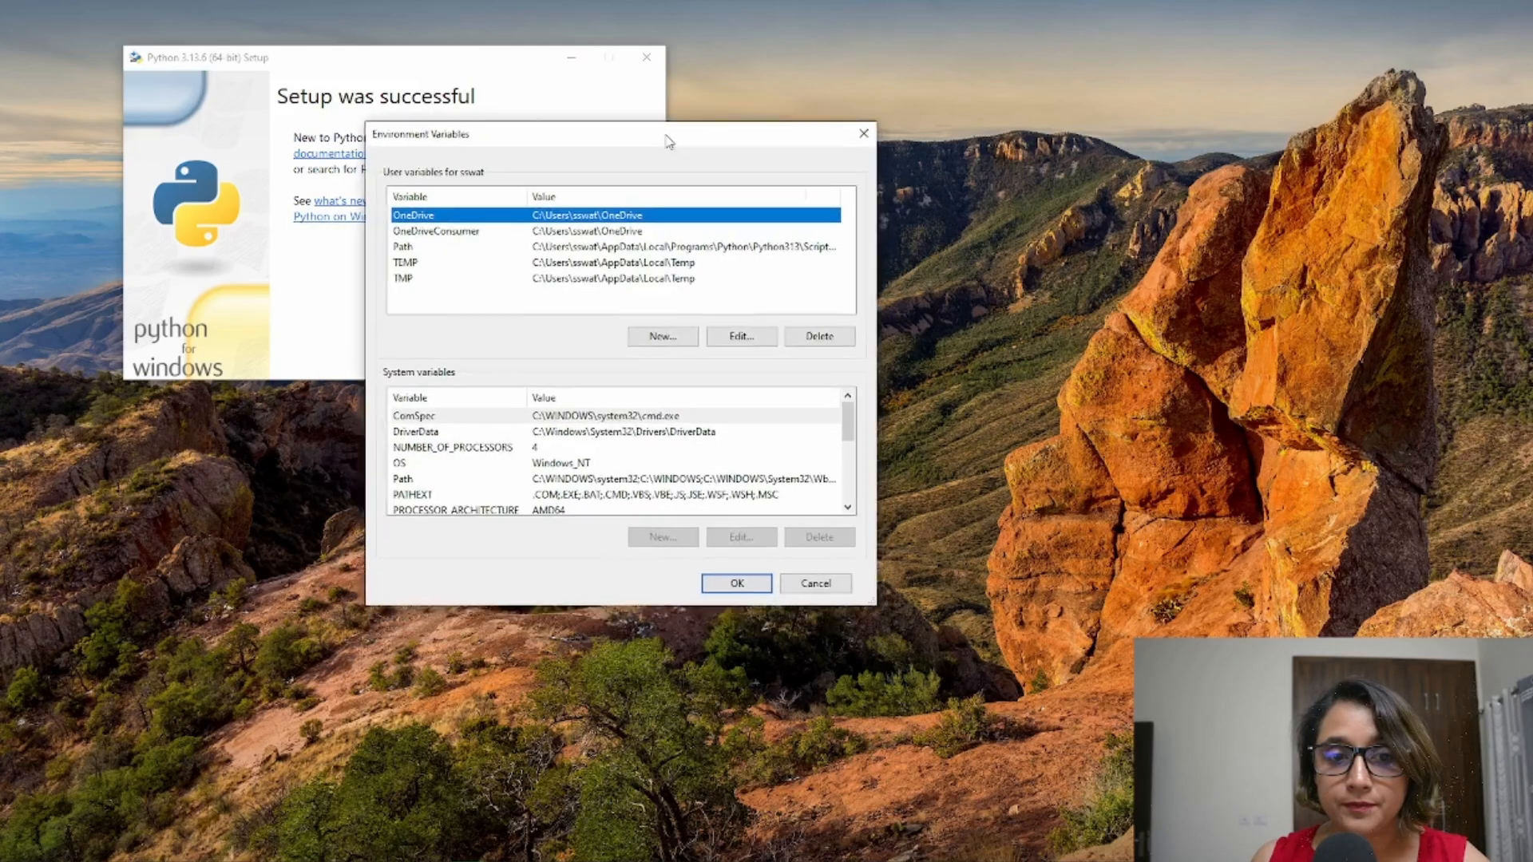
left_click(671, 247)
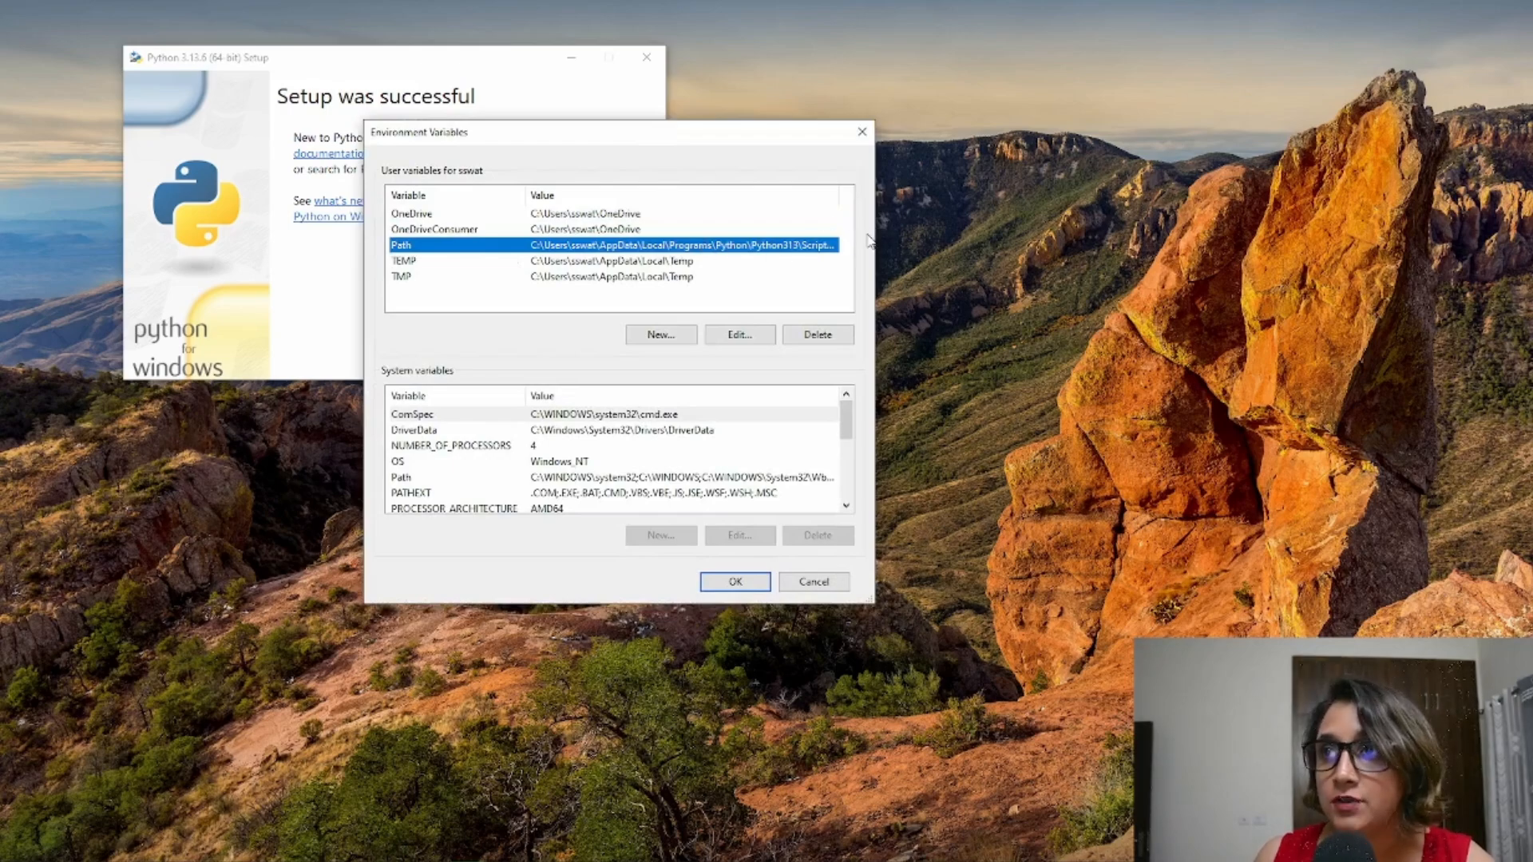
left_click_drag(885, 234, 1491, 206)
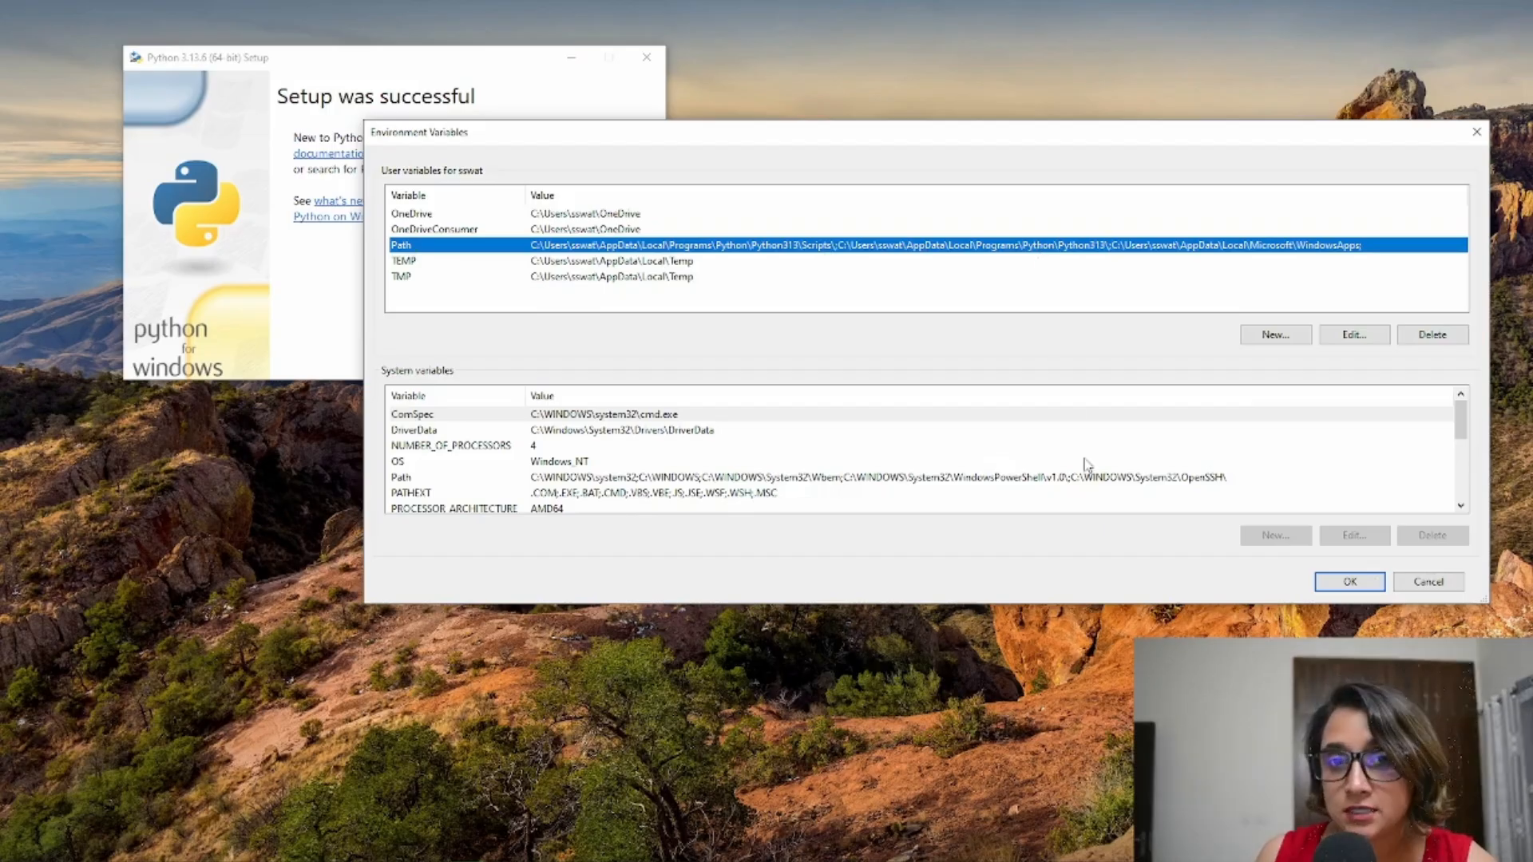
left_click(83, 4)
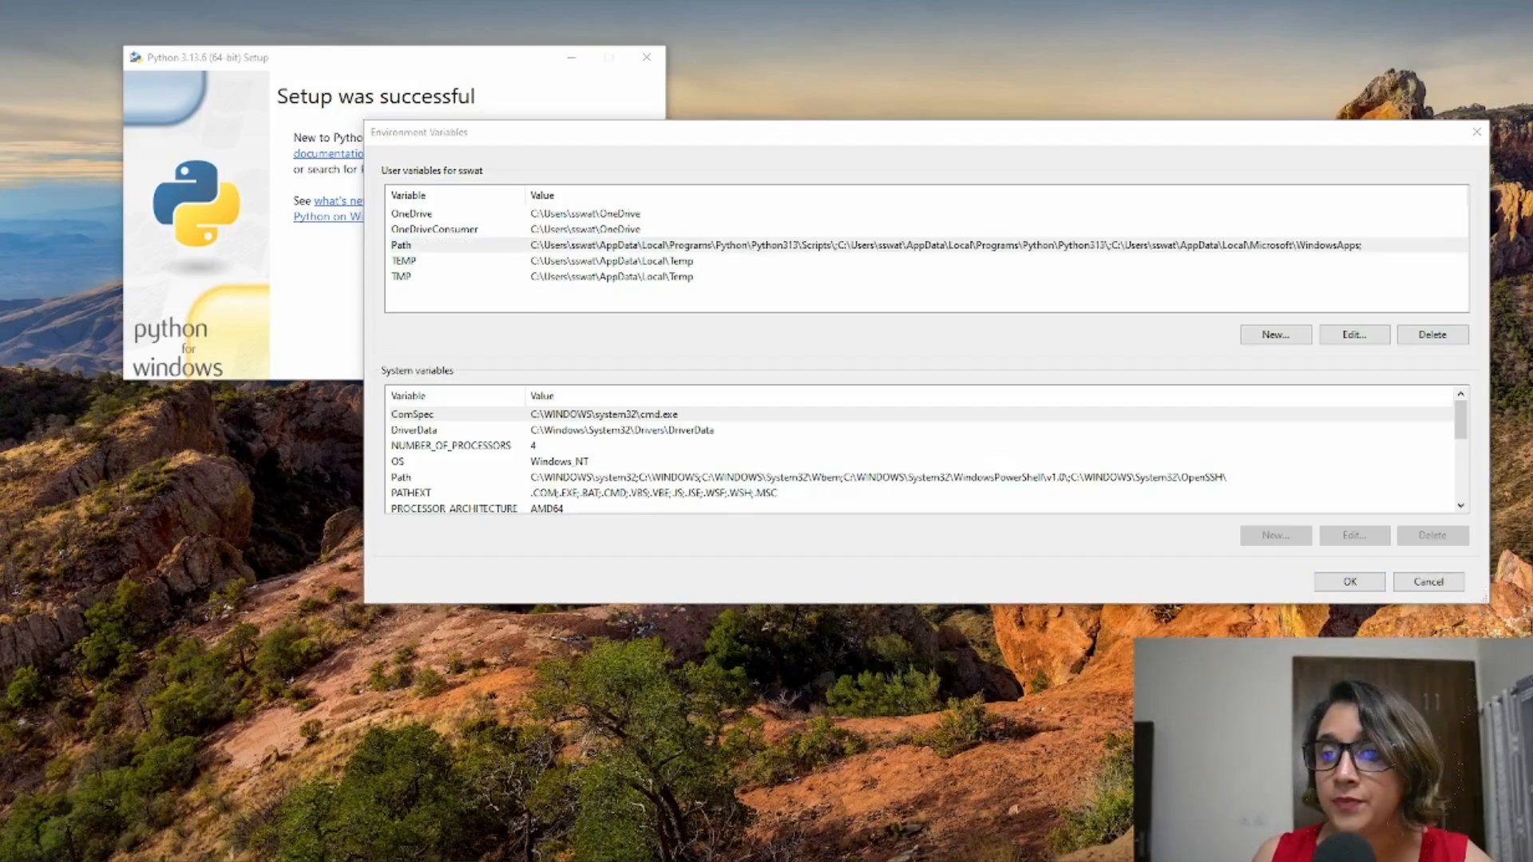
Step: Close the Environment Variables window and the completed Python 3.13.6 setup window
left_click(1370, 587)
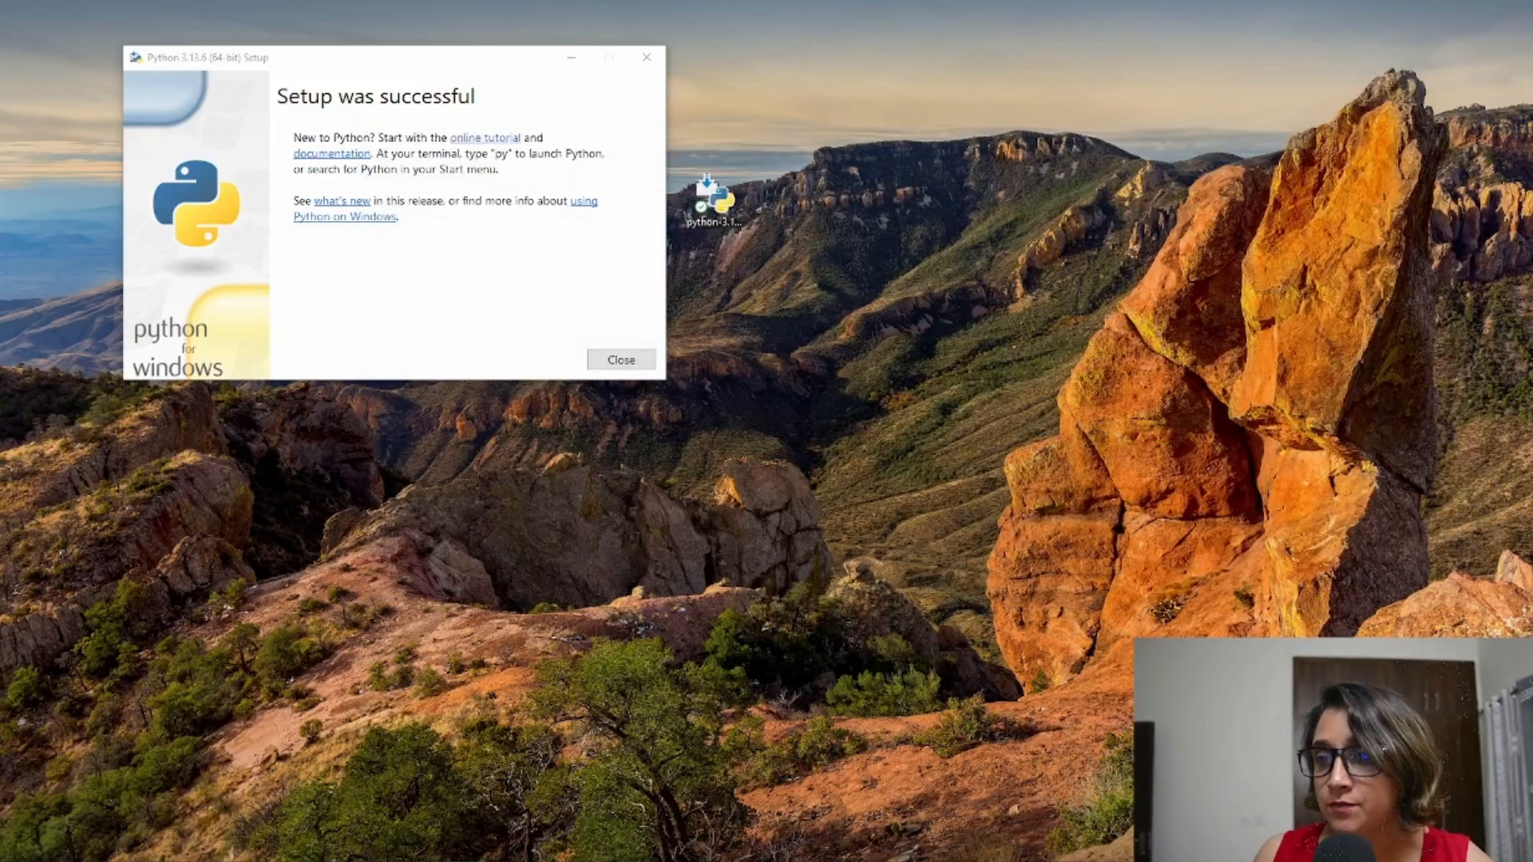
left_click(649, 364)
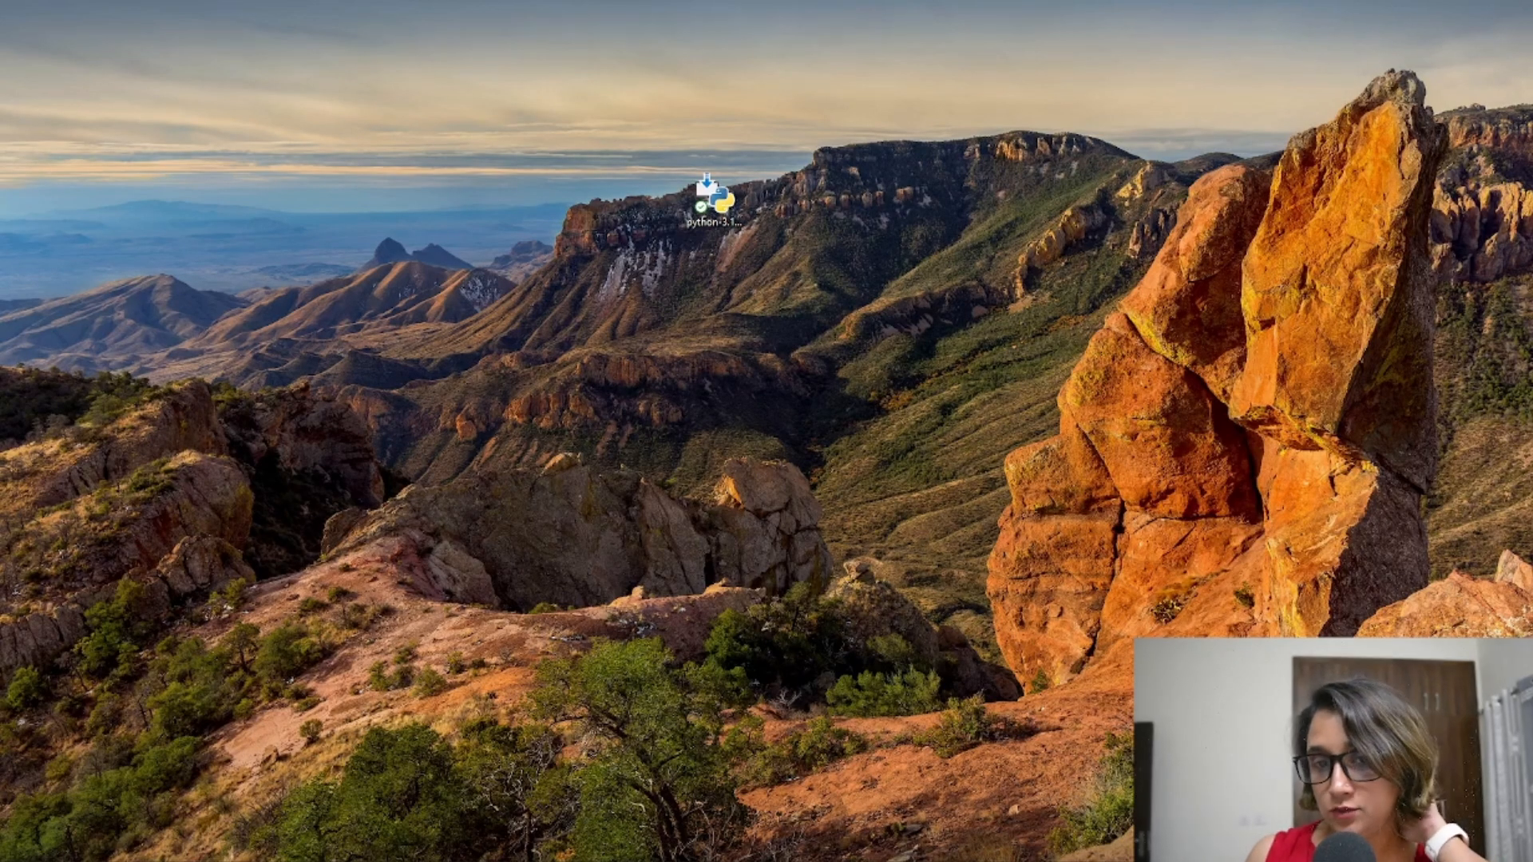
Step: Switch to Command Prompt, reposition its window, run "python --version" and briefly highlight the version line it returns
left_click_drag(692, 48, 753, 76)
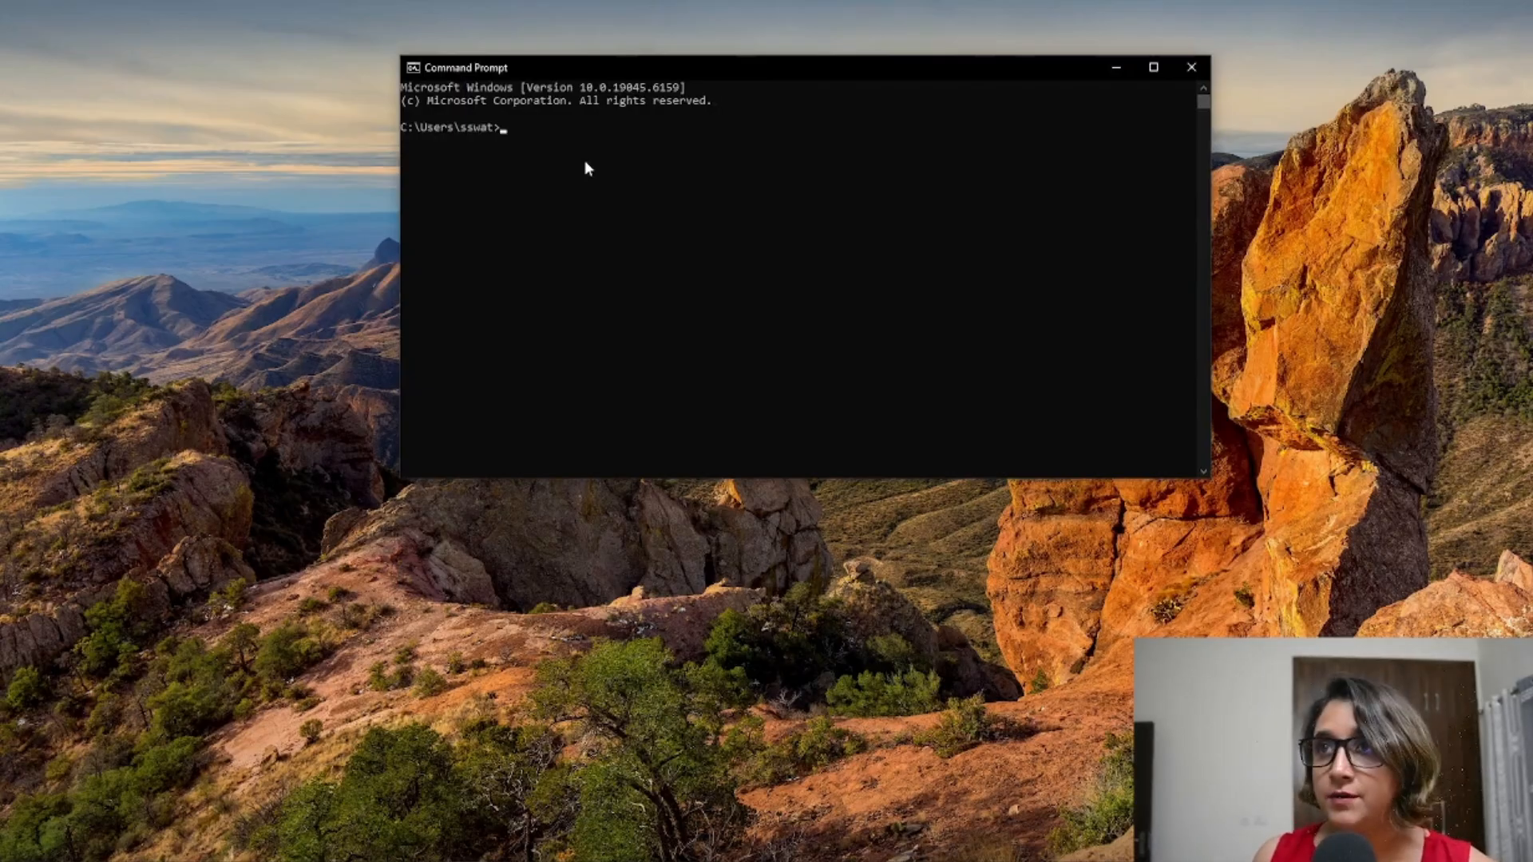
type("python --versi")
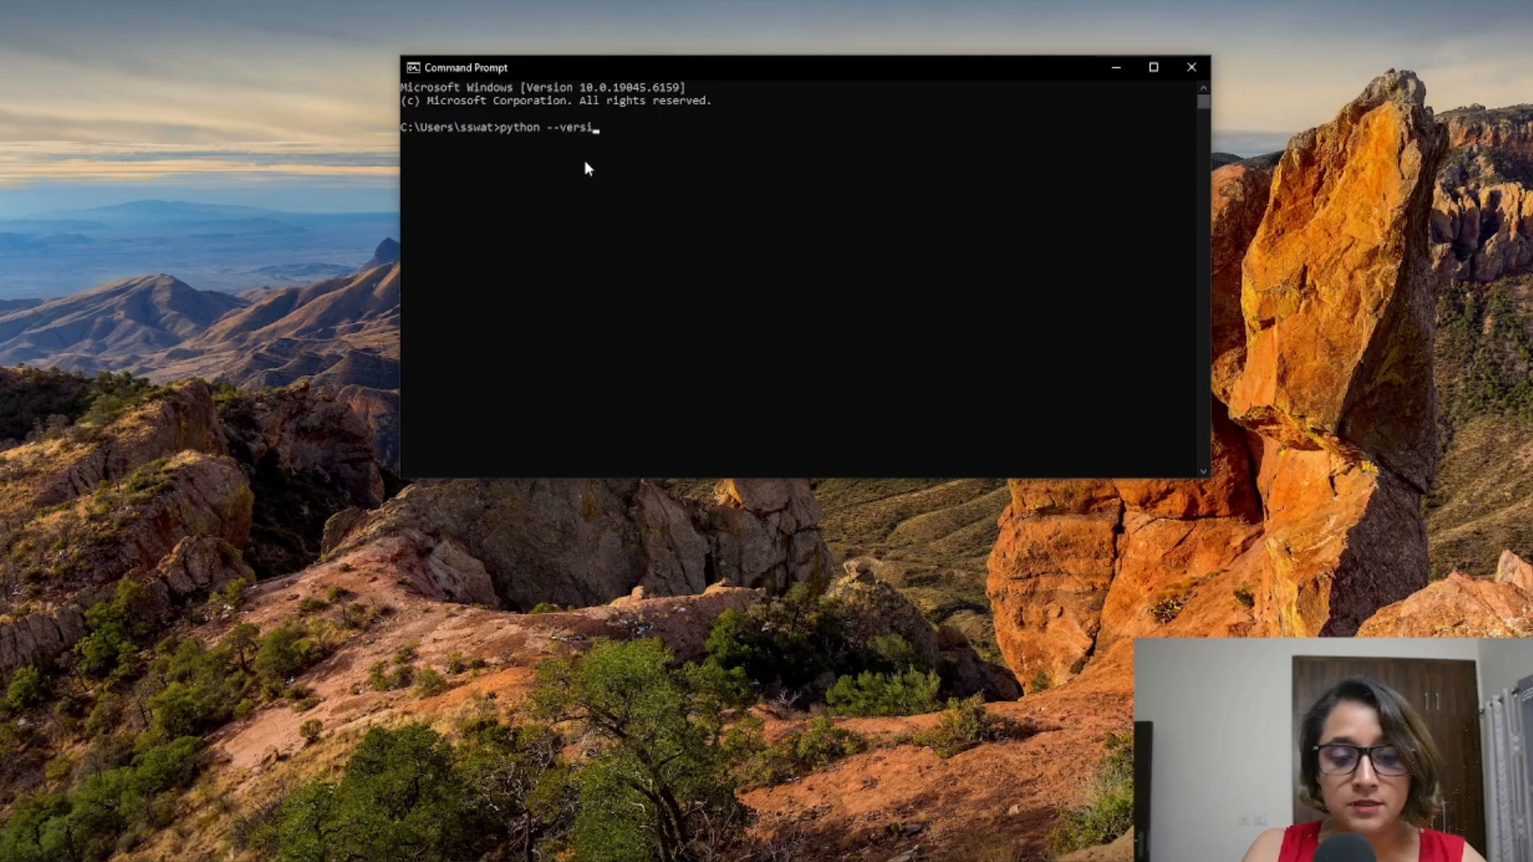
type("on")
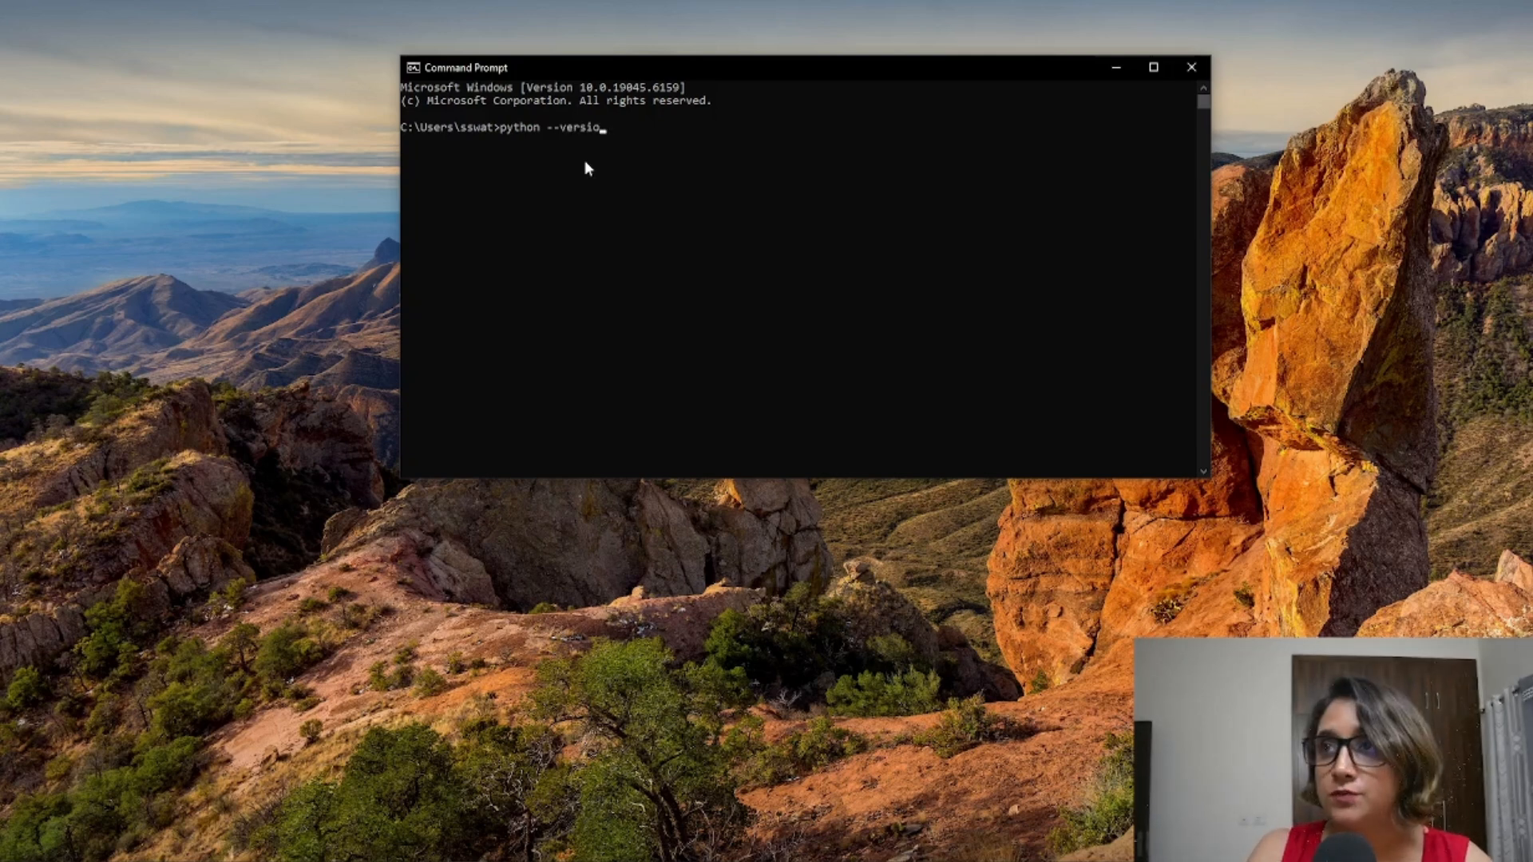
key("Return")
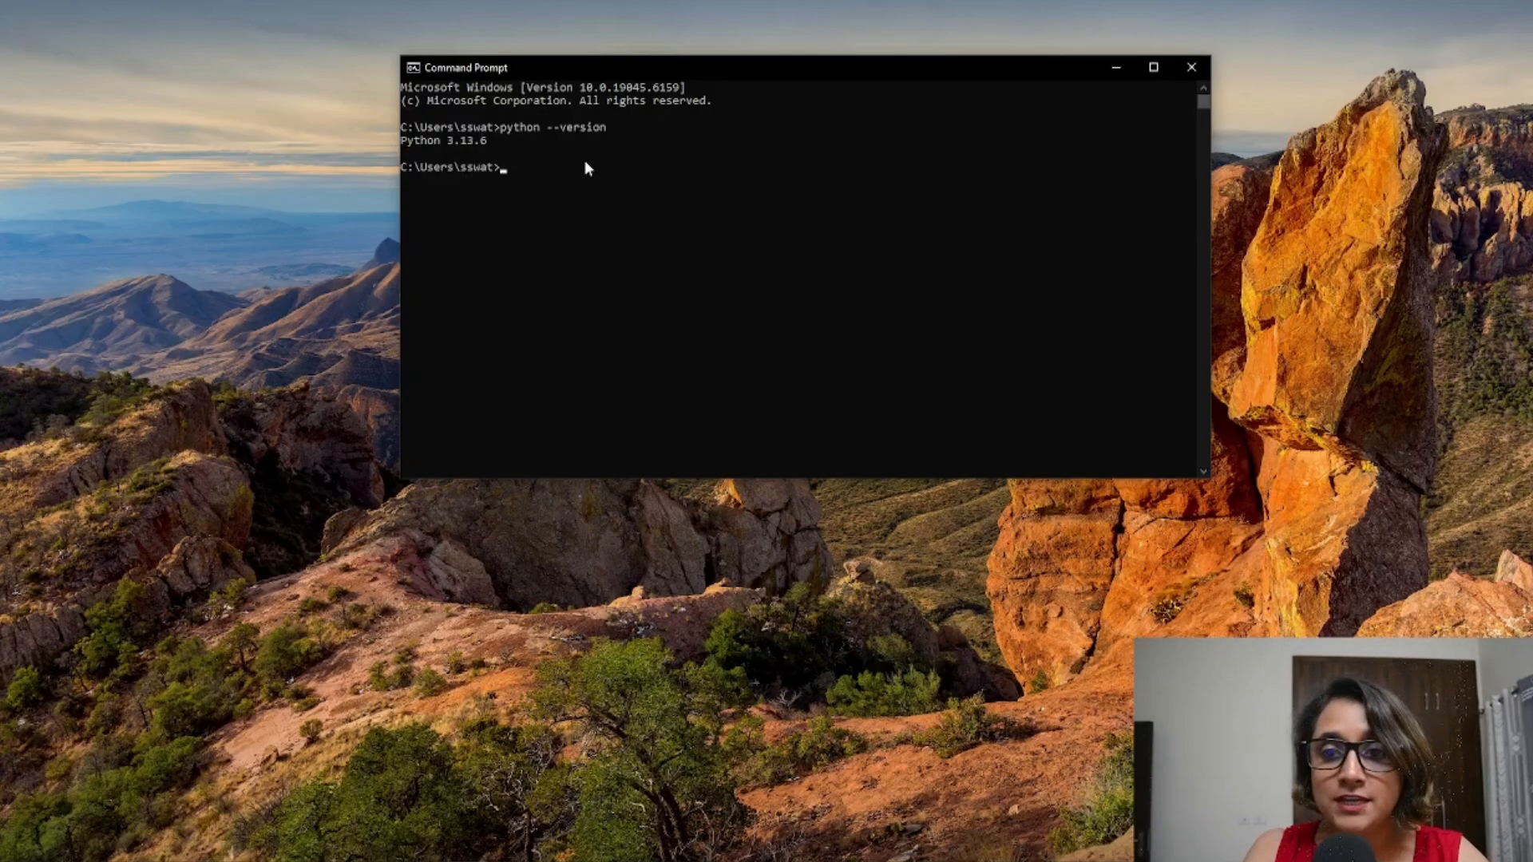
left_click_drag(493, 142, 391, 146)
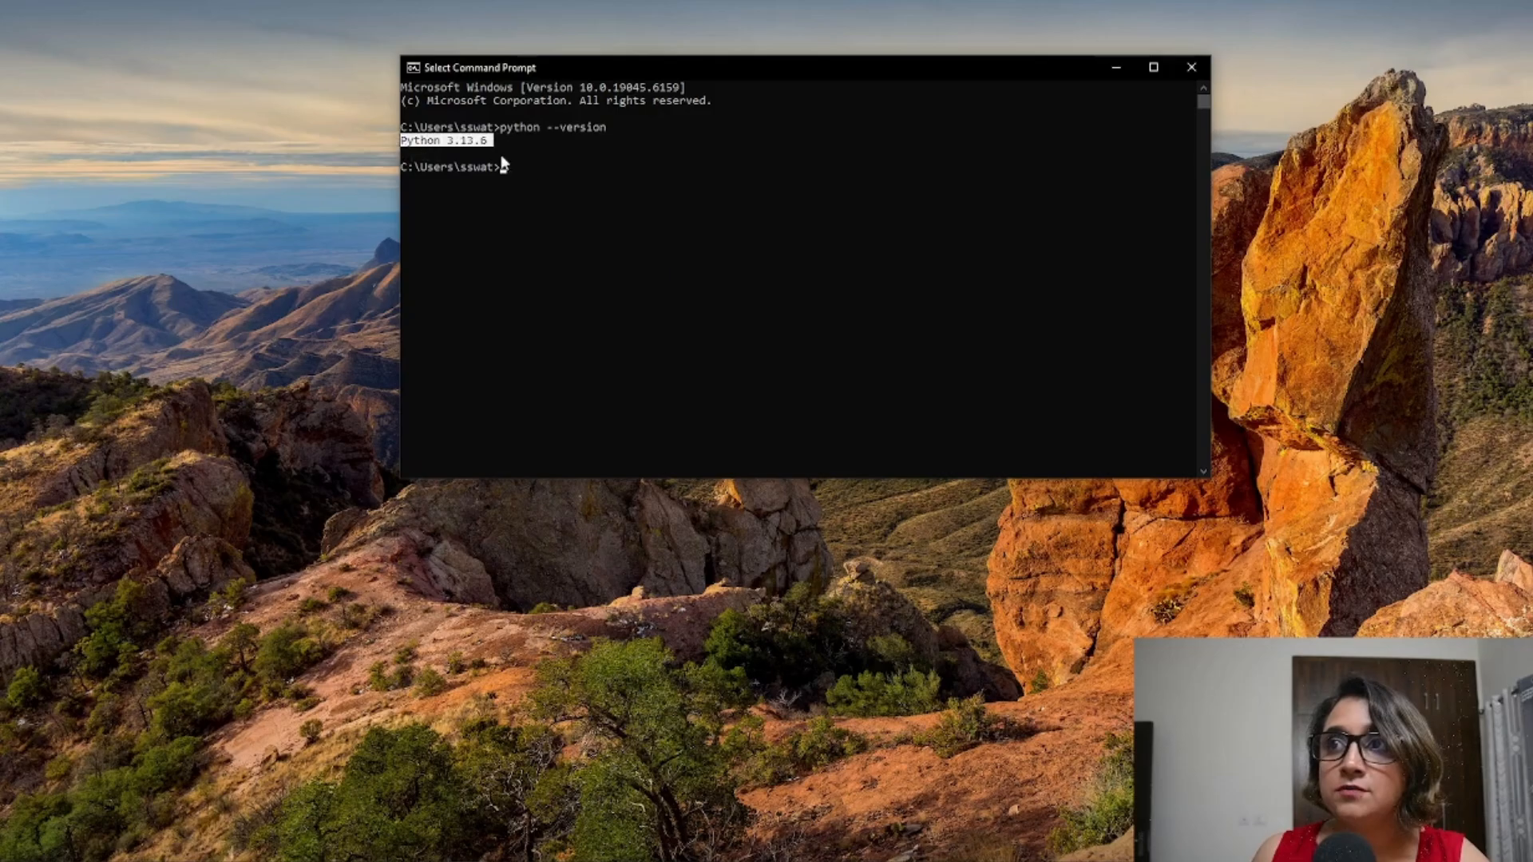
left_click(537, 175)
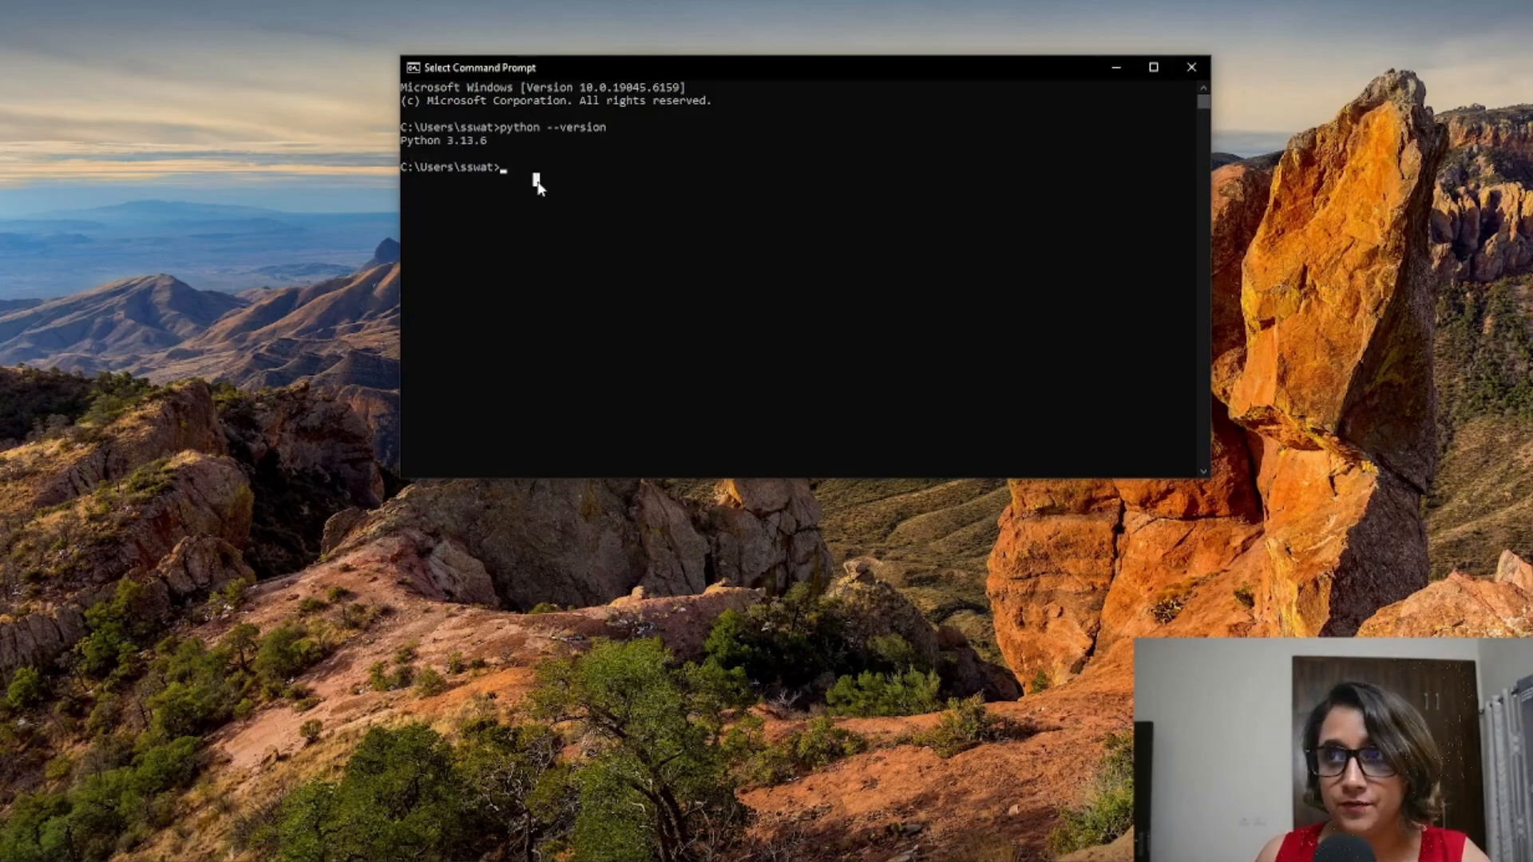
Step: Start the interactive Python interpreter with the command "python" and enter a few blank lines at its prompt
type("p")
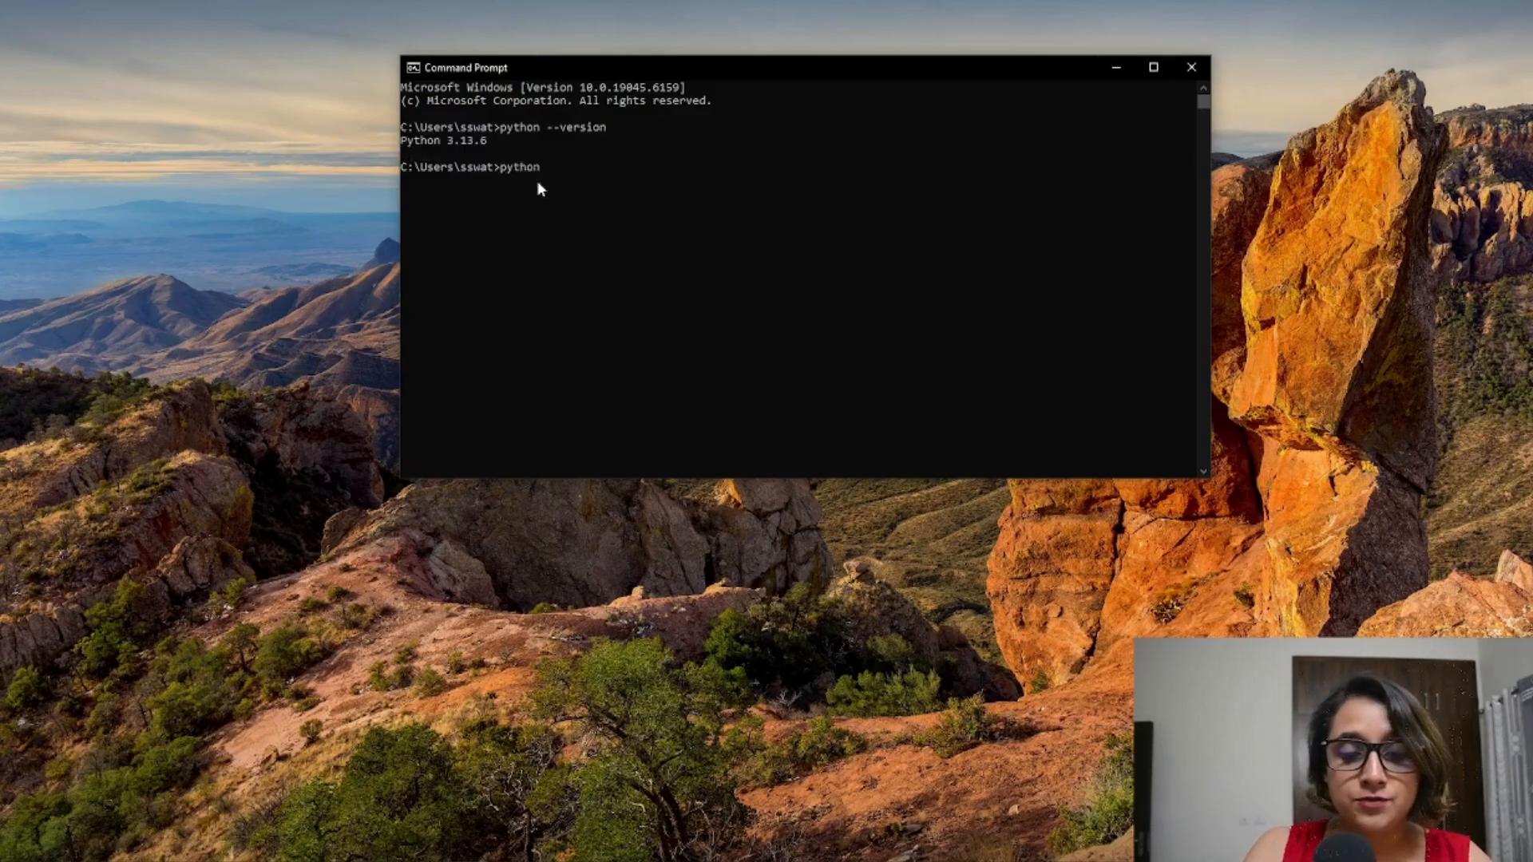
type("ython")
key("Return")
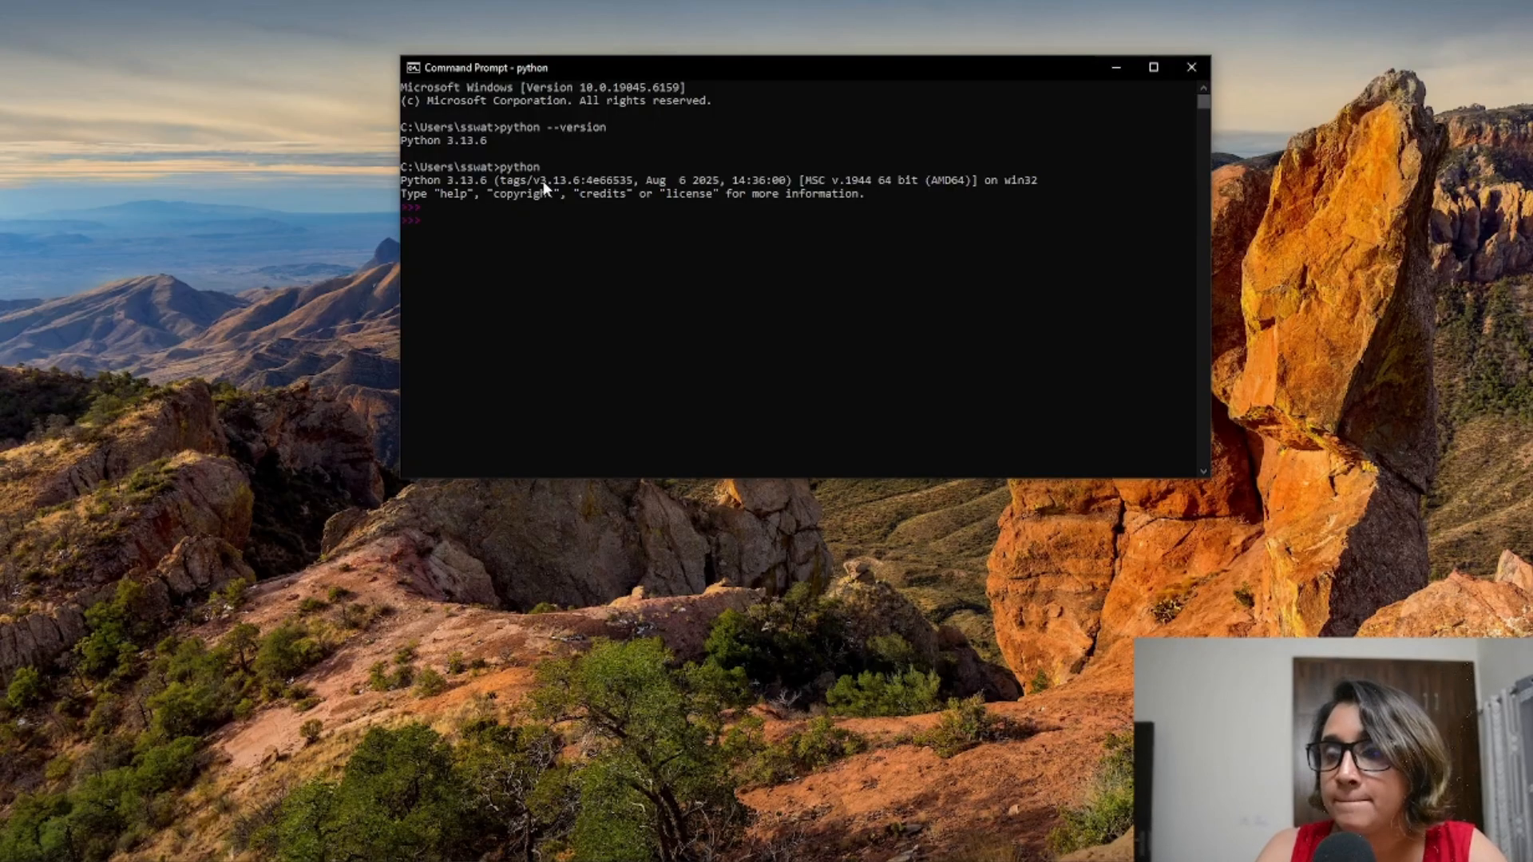
key("Return")
key("Return")
key("Return")
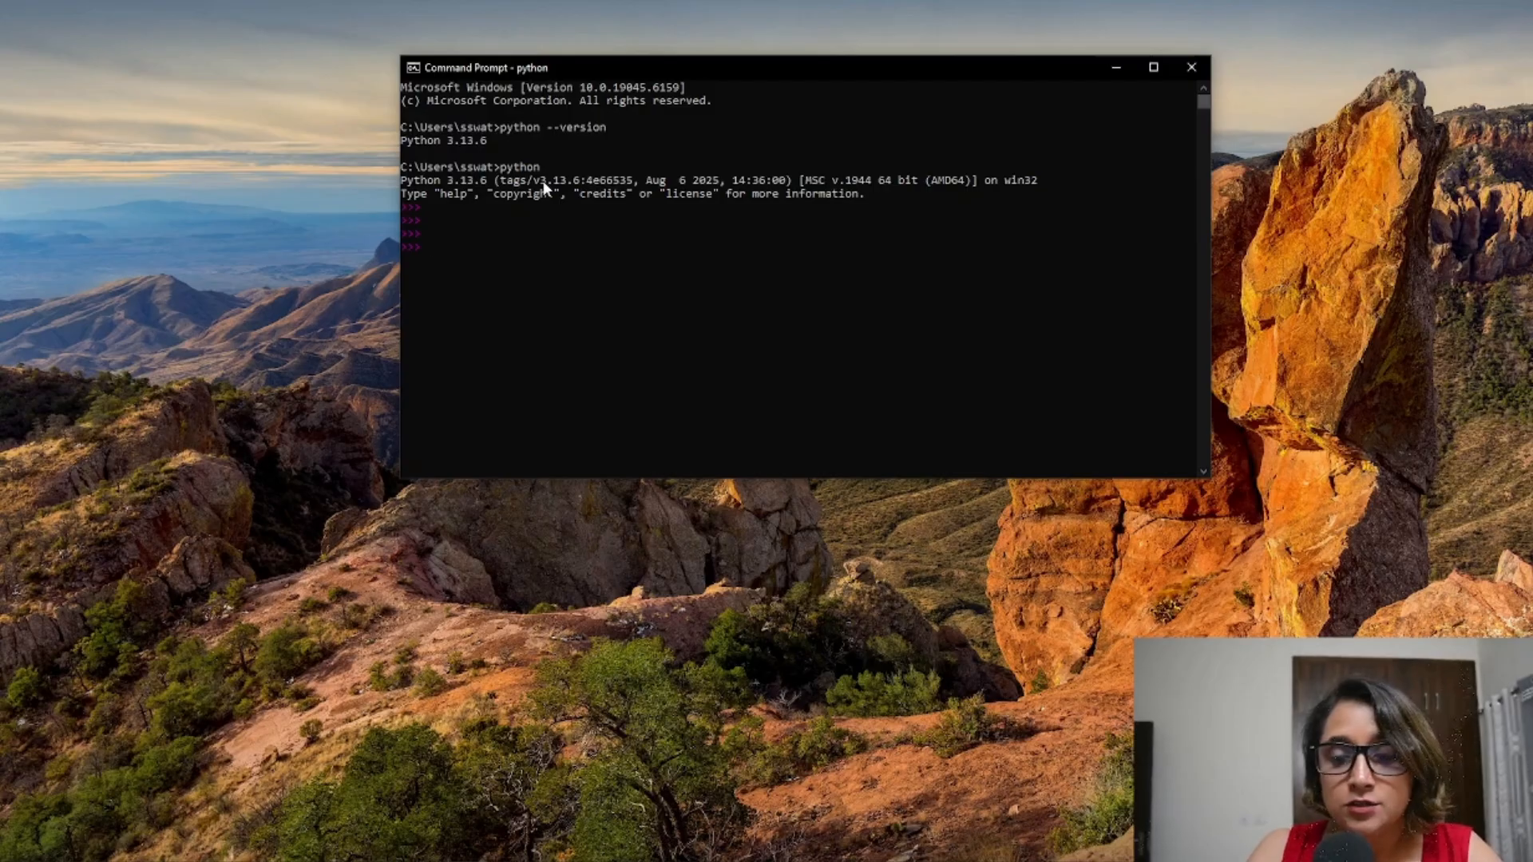
Step: Run print("Hello World") with double quotes in the Python interpreter, followed by two blank lines
type("print ")
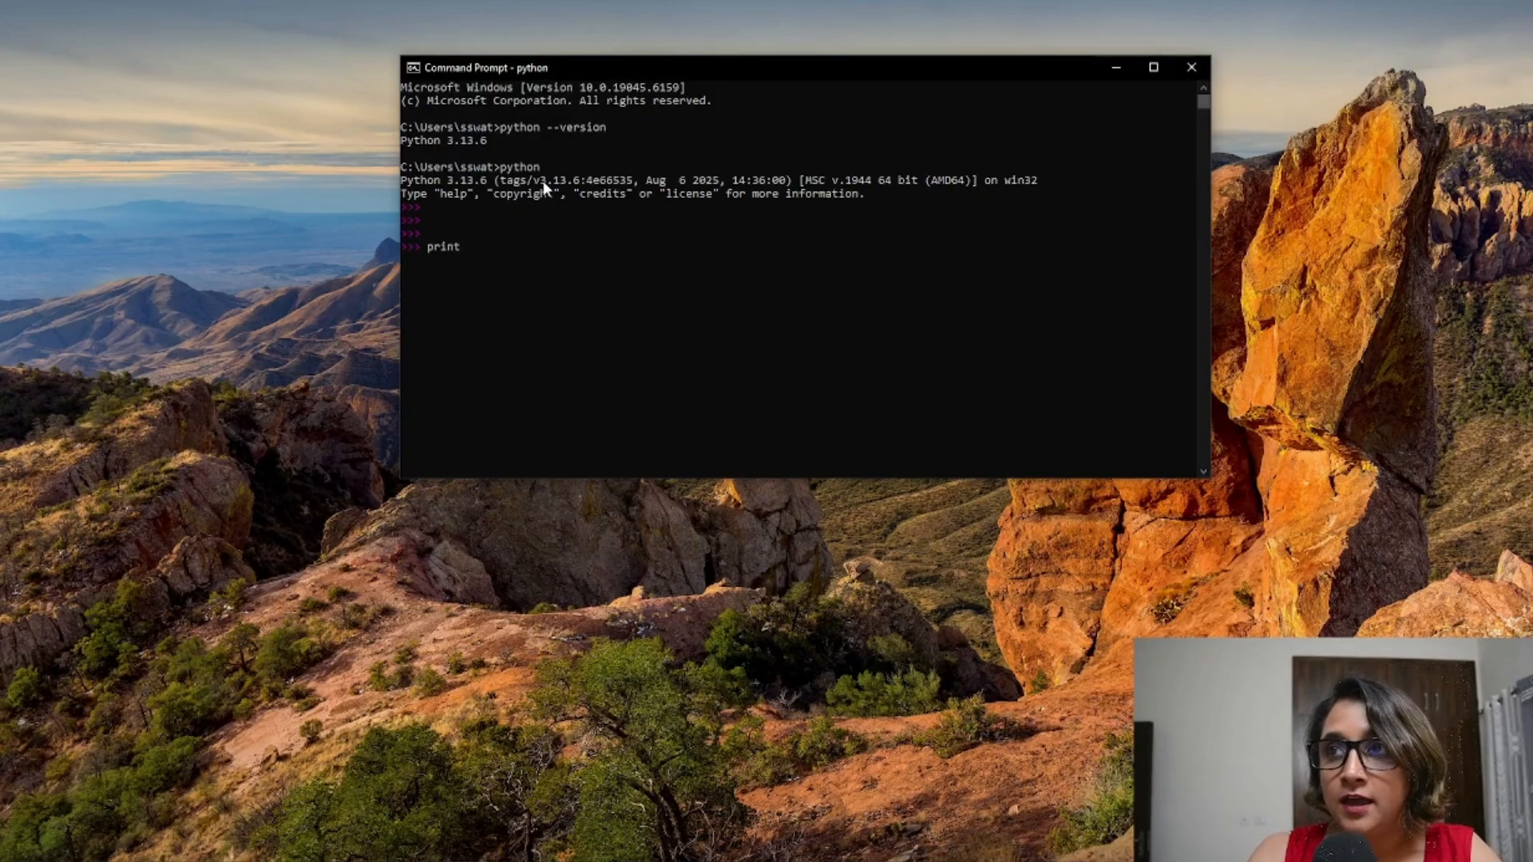
type("(")
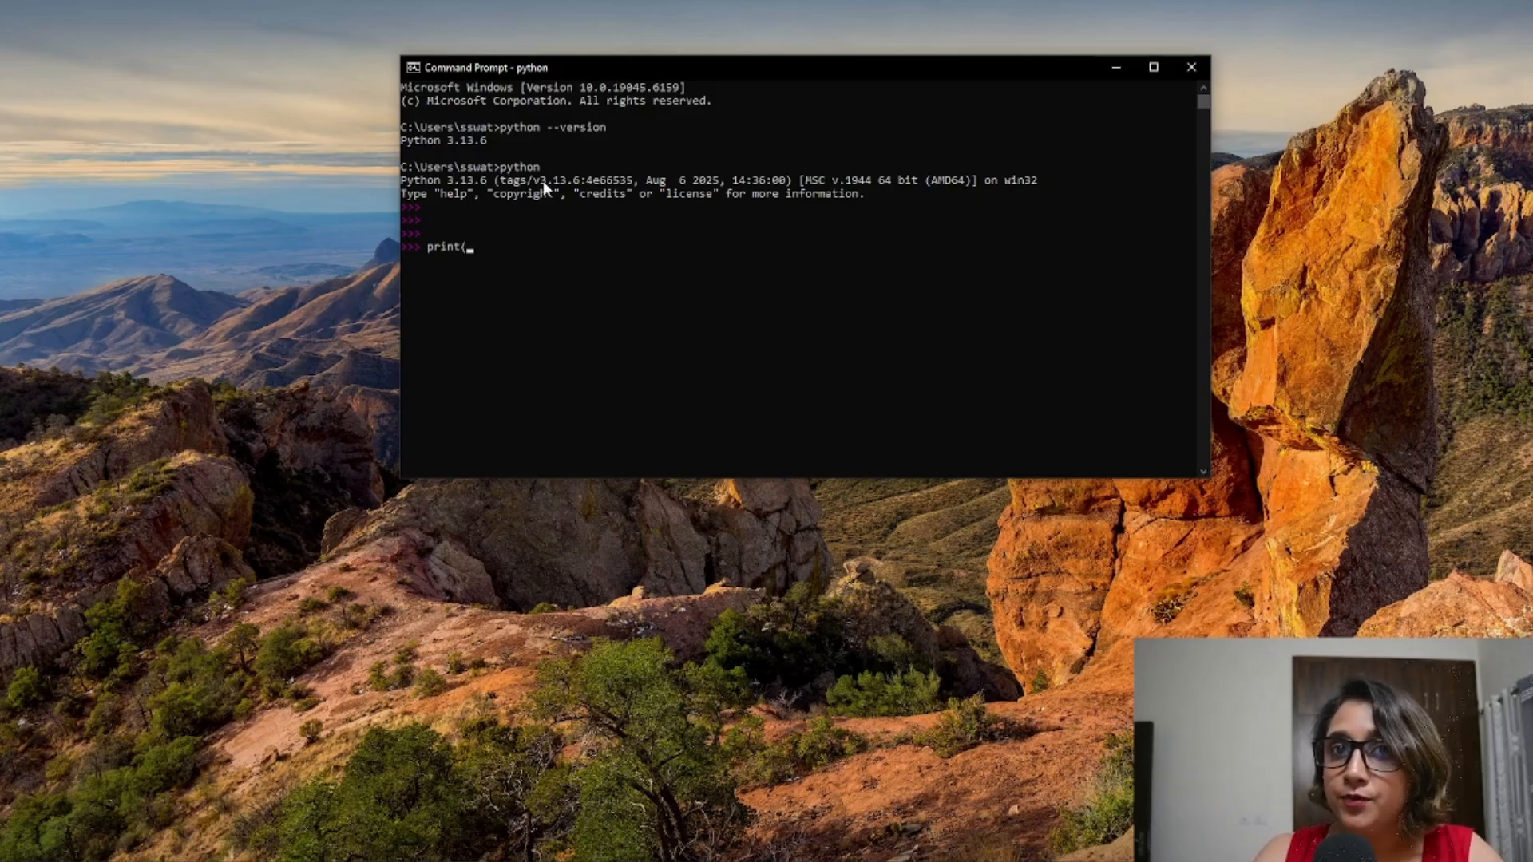
type("\"\"")
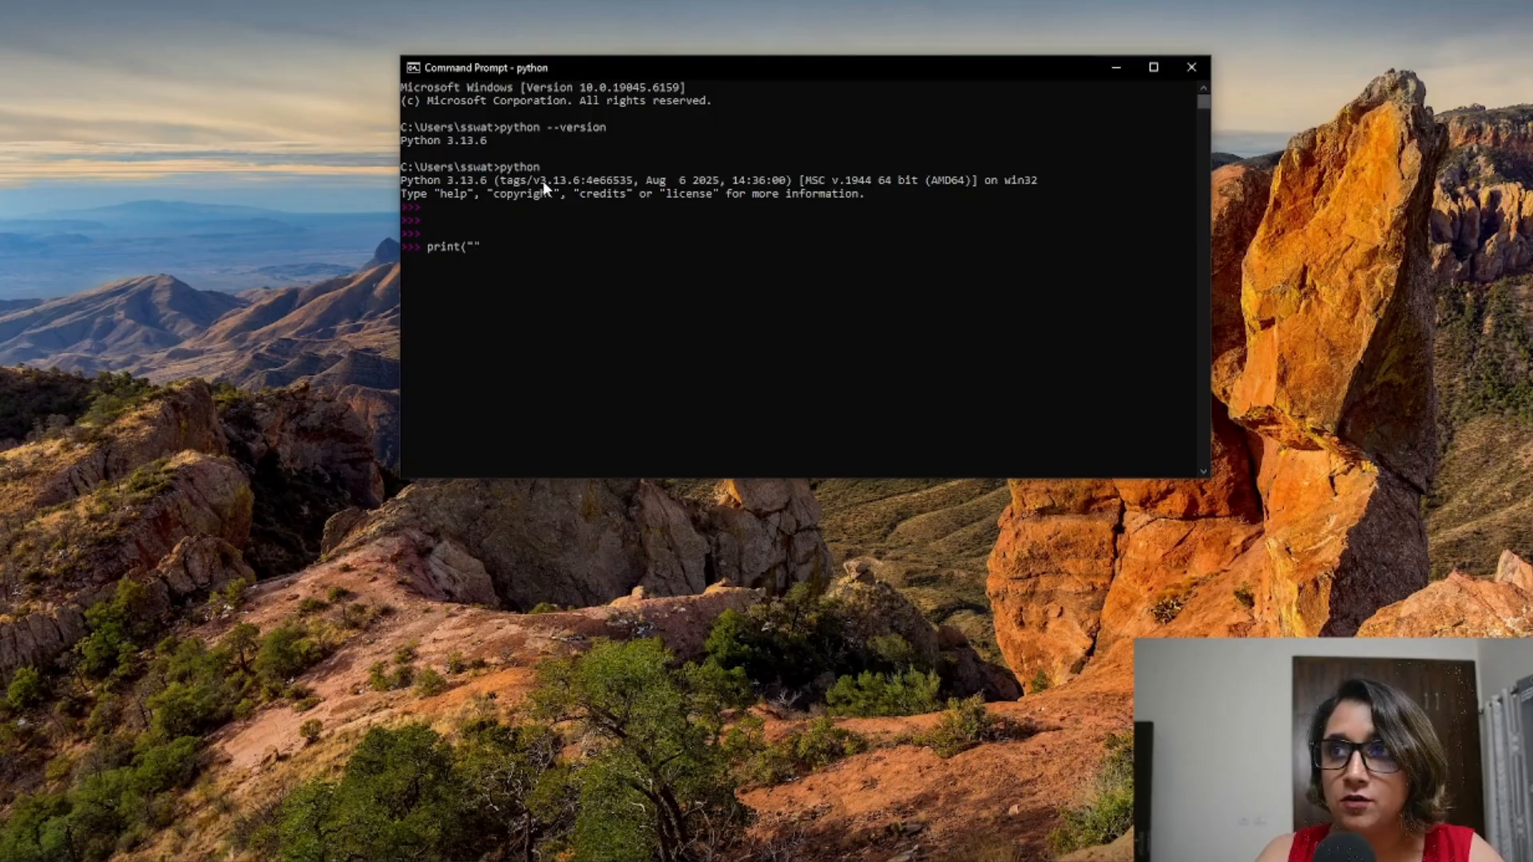
type("H")
type("ello ")
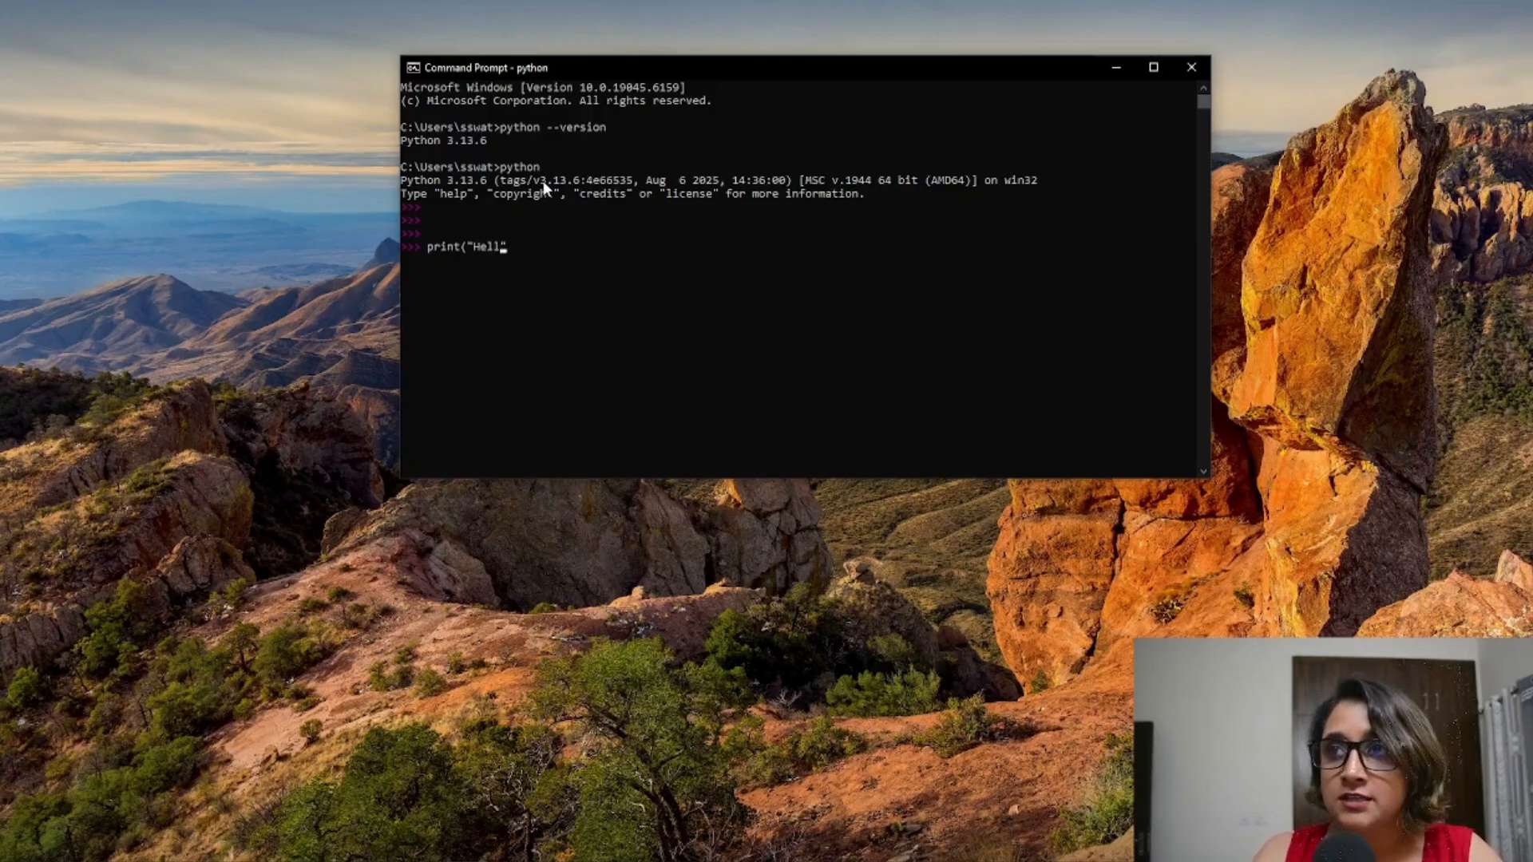
type("World")
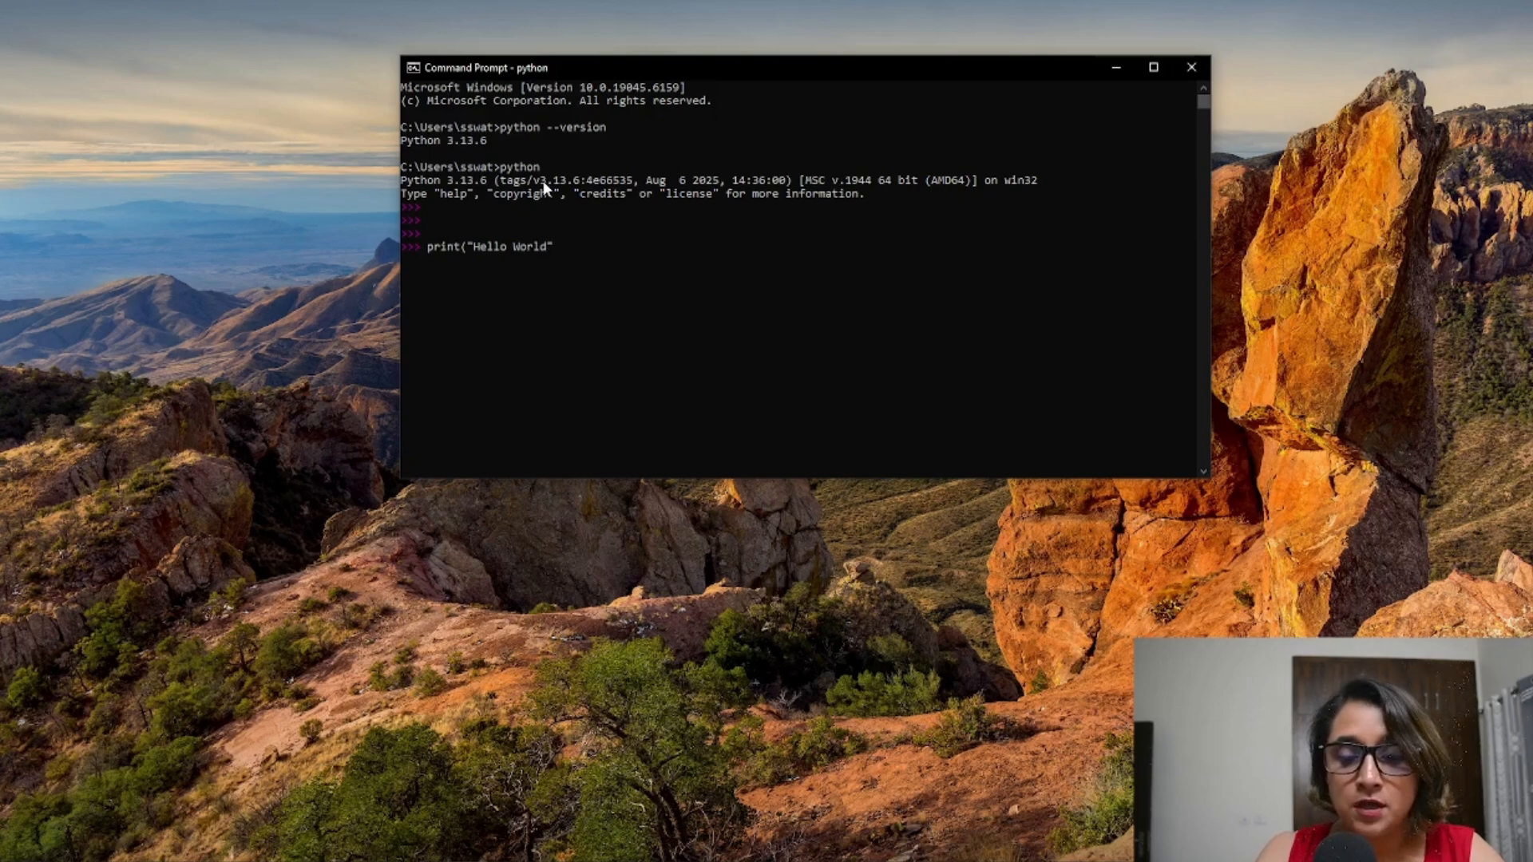
type("6")
key("BackSpace")
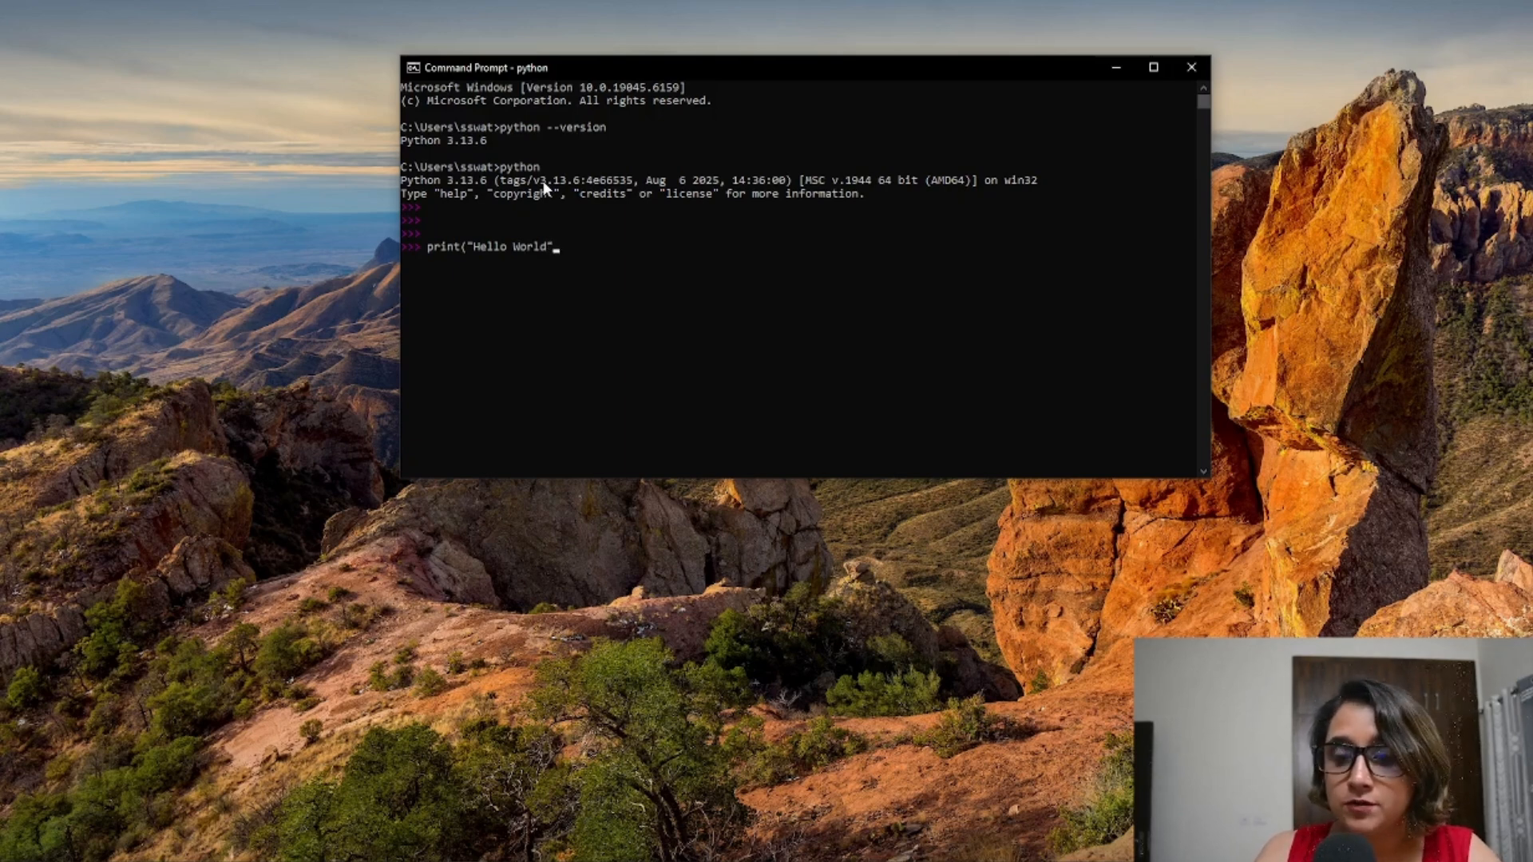
type(")")
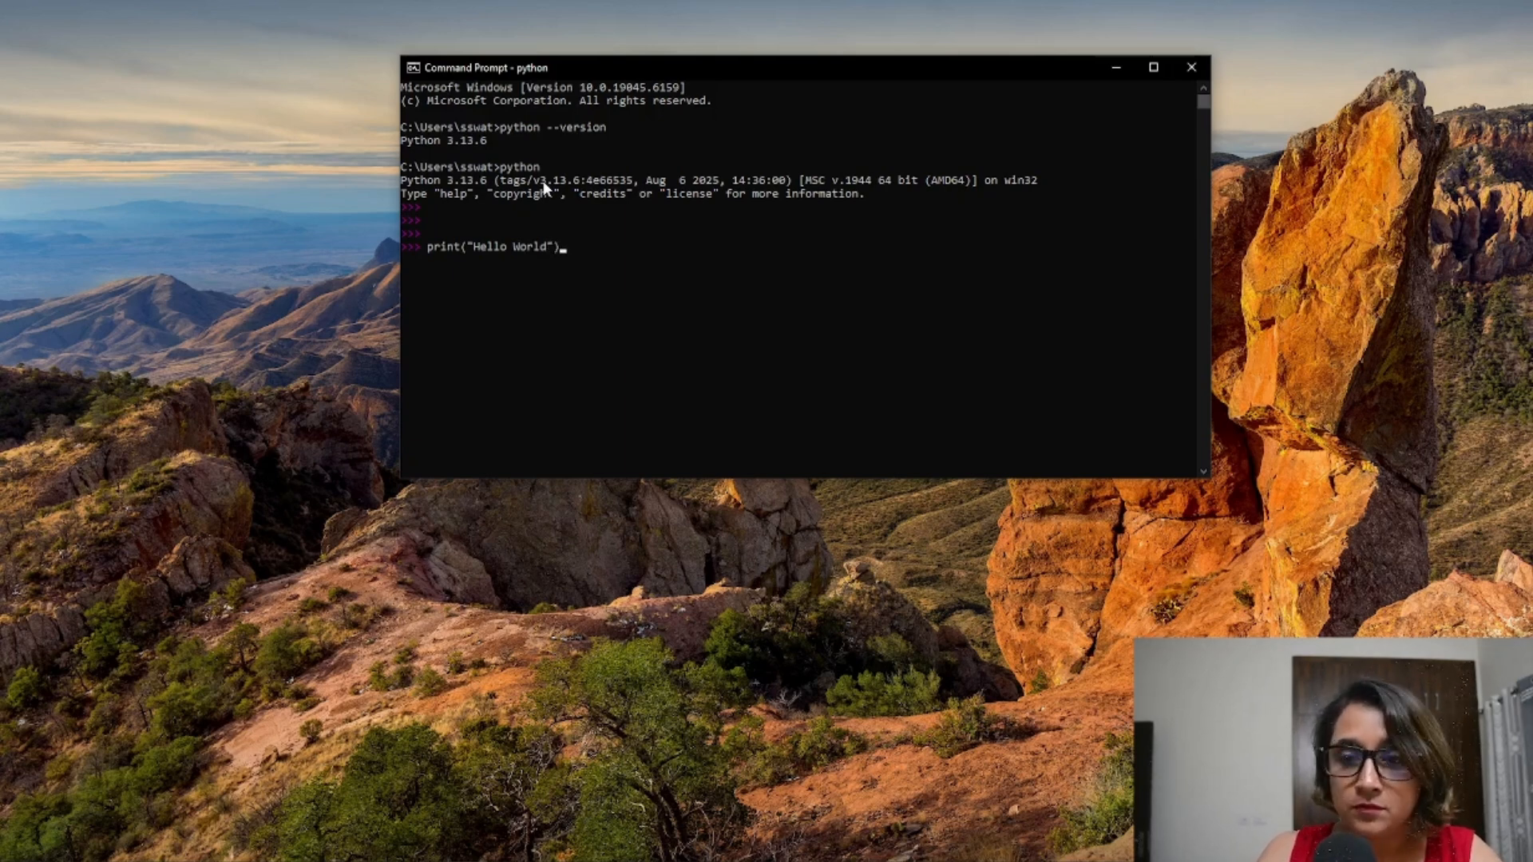
key("Return")
key("Return")
key("Return")
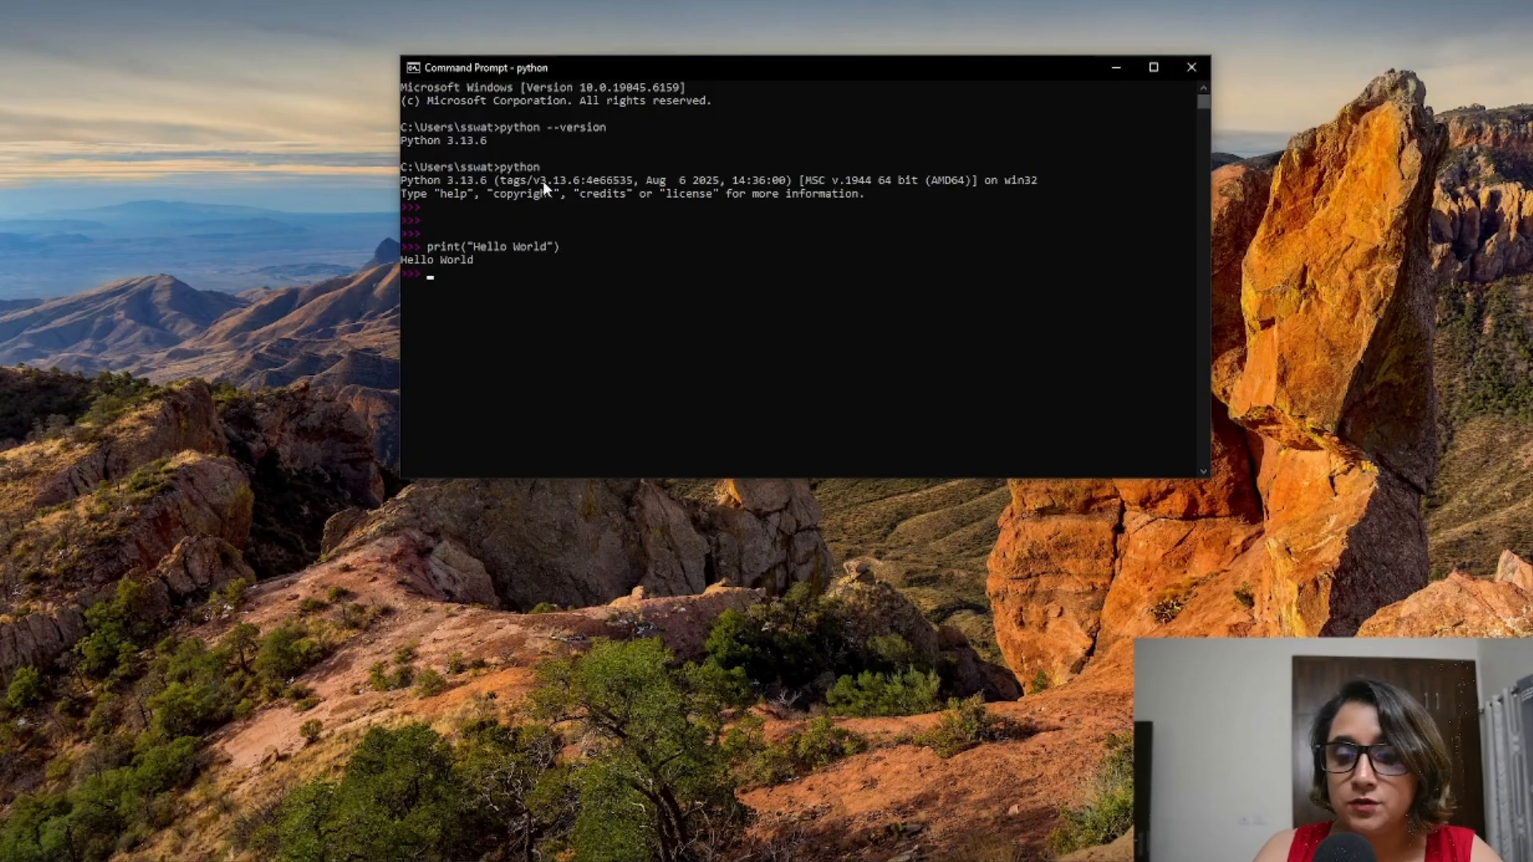
Step: Run print('Hello World') with single quotes around the text in the Python interpreter
type("pri")
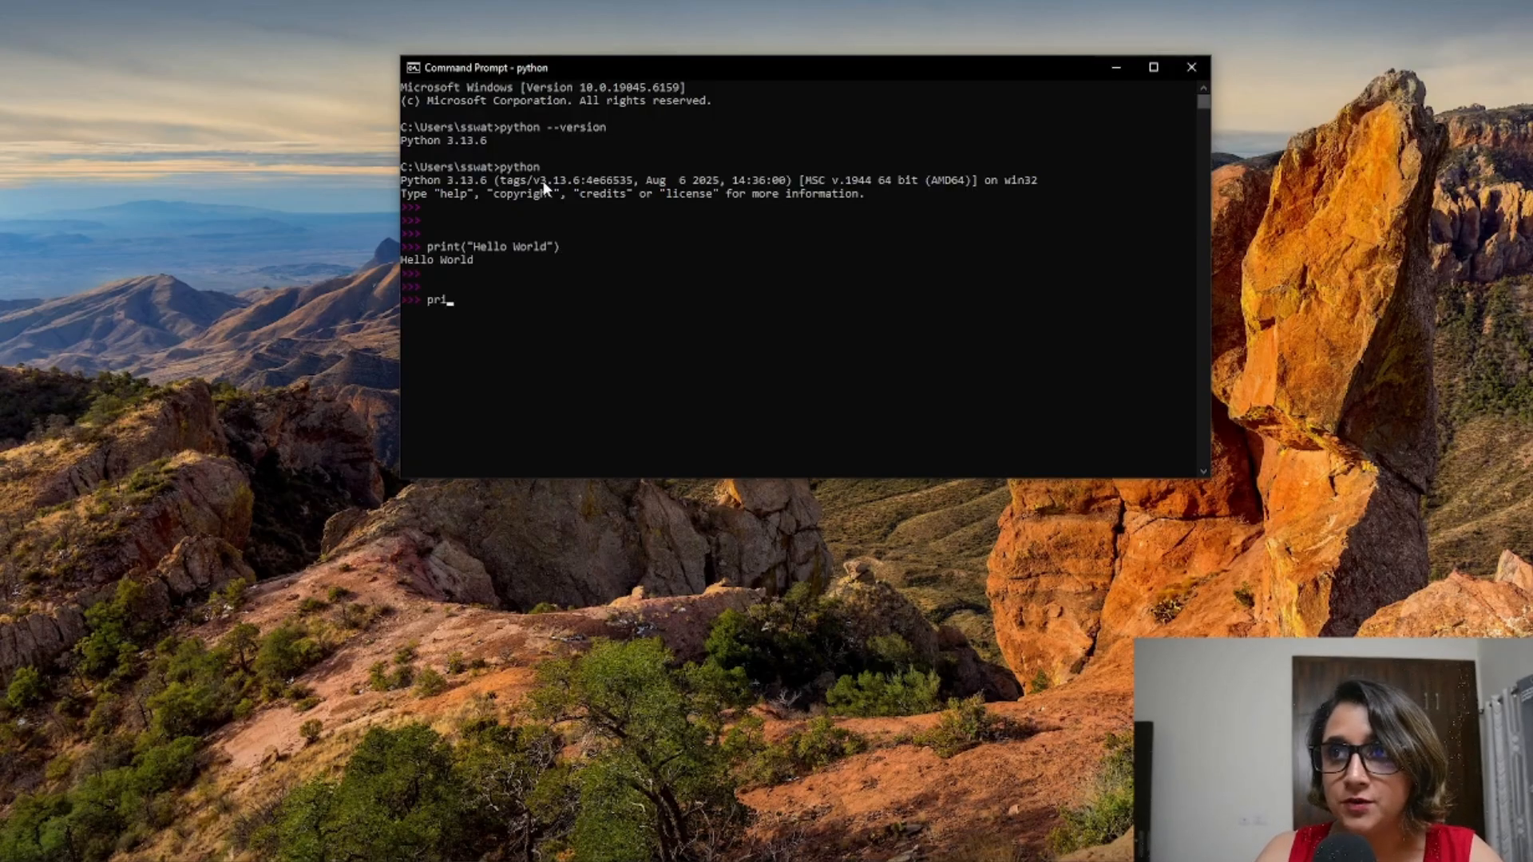
type("nt('")
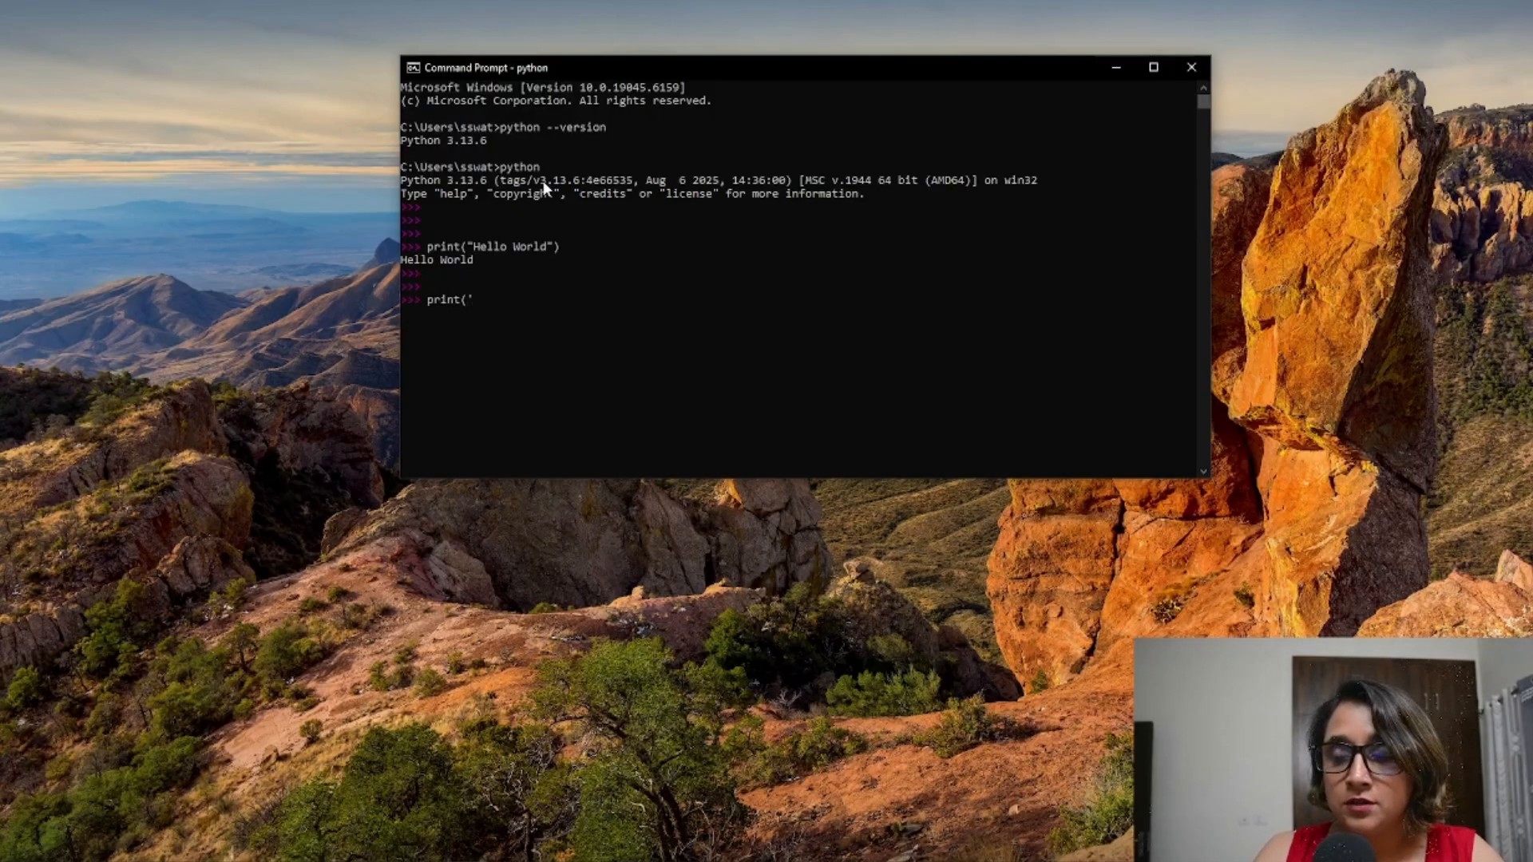
type("Hello W")
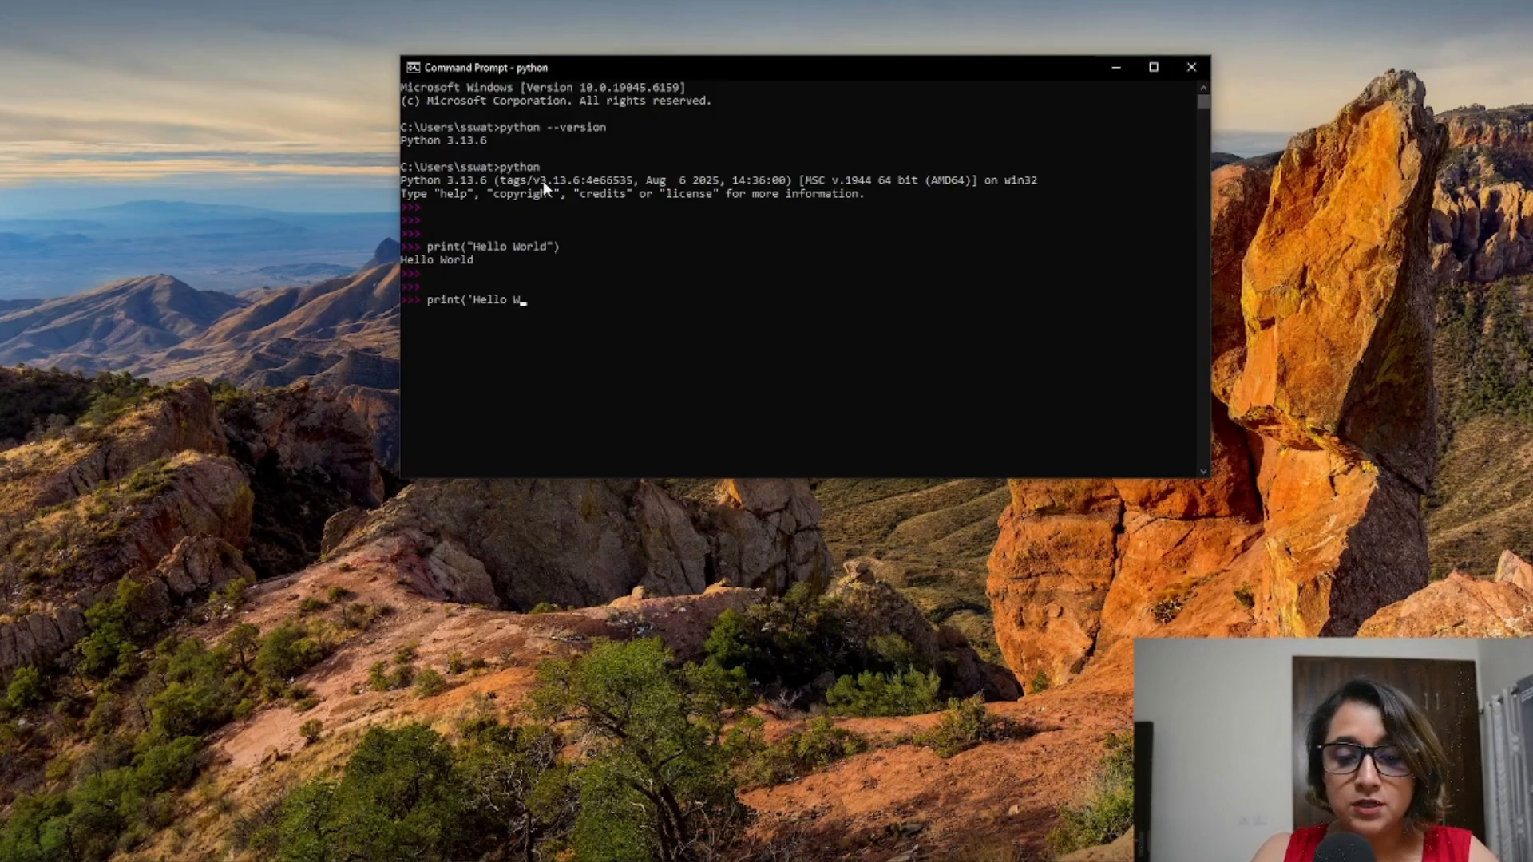
type("orl")
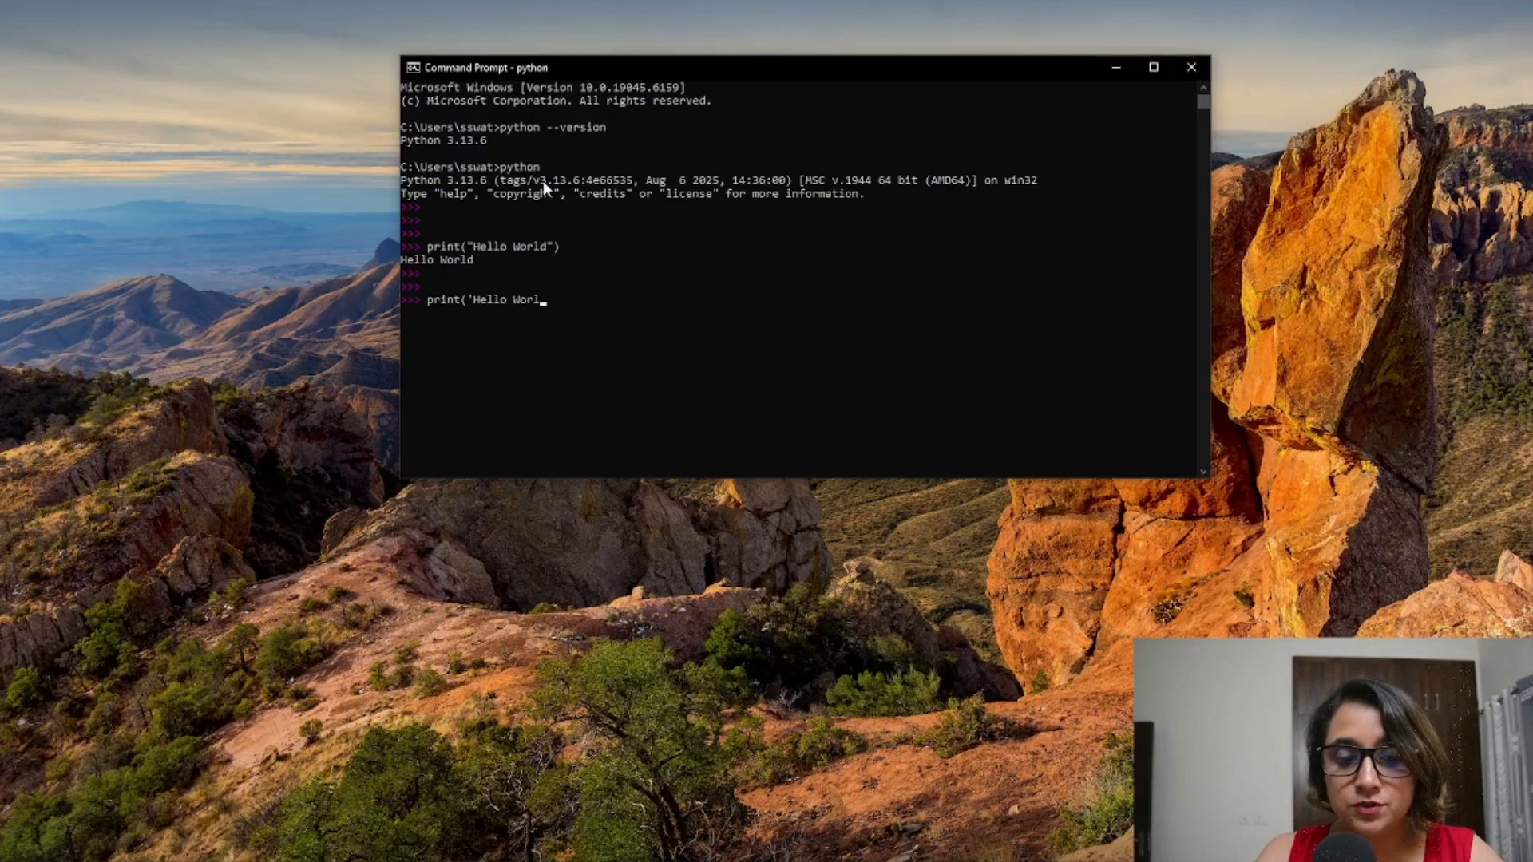
type("d'")
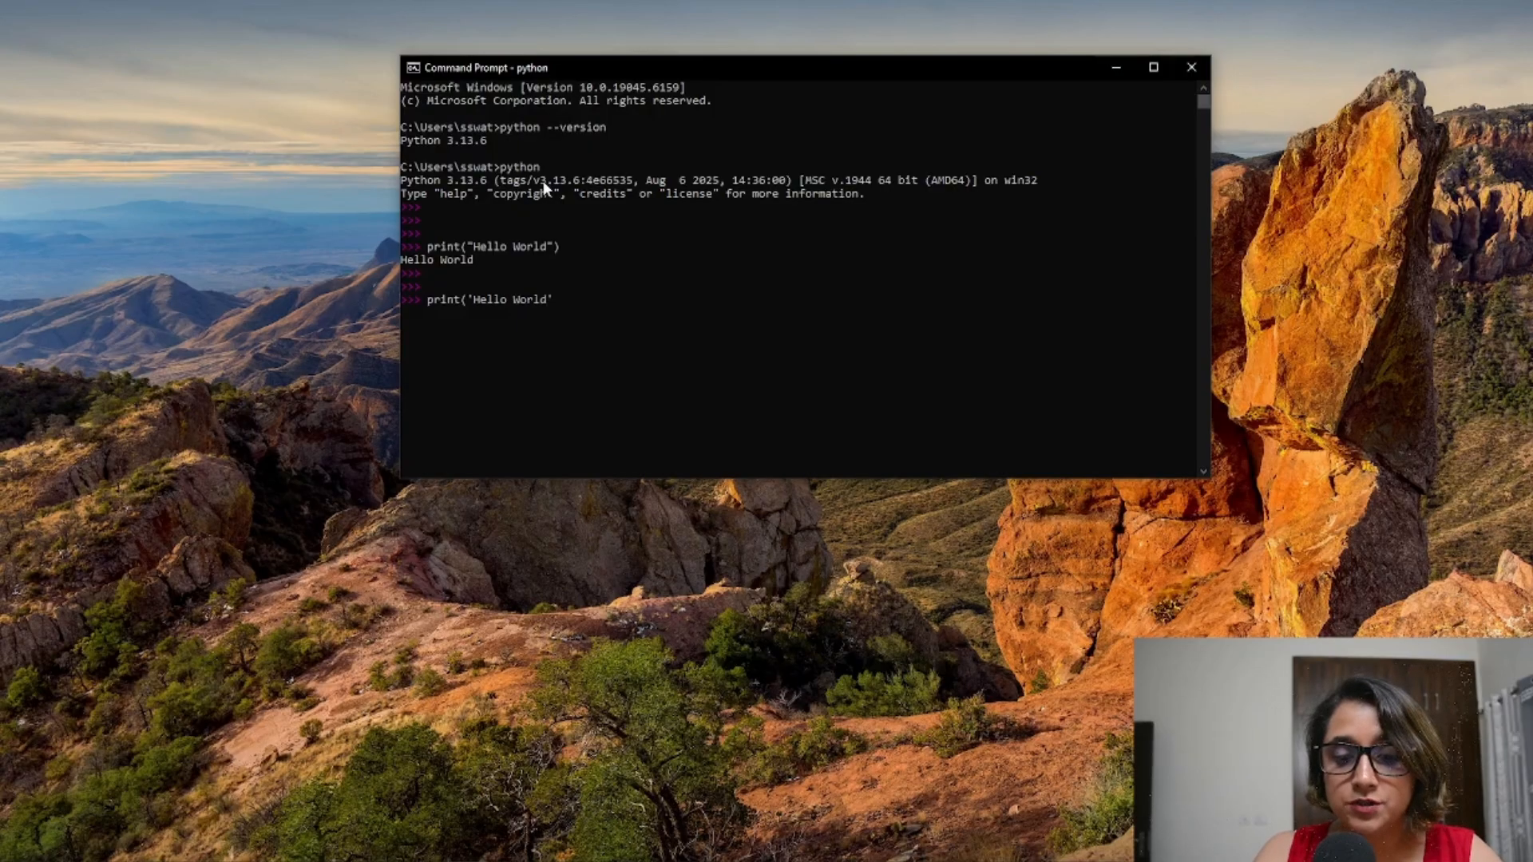
type(")")
key("Return")
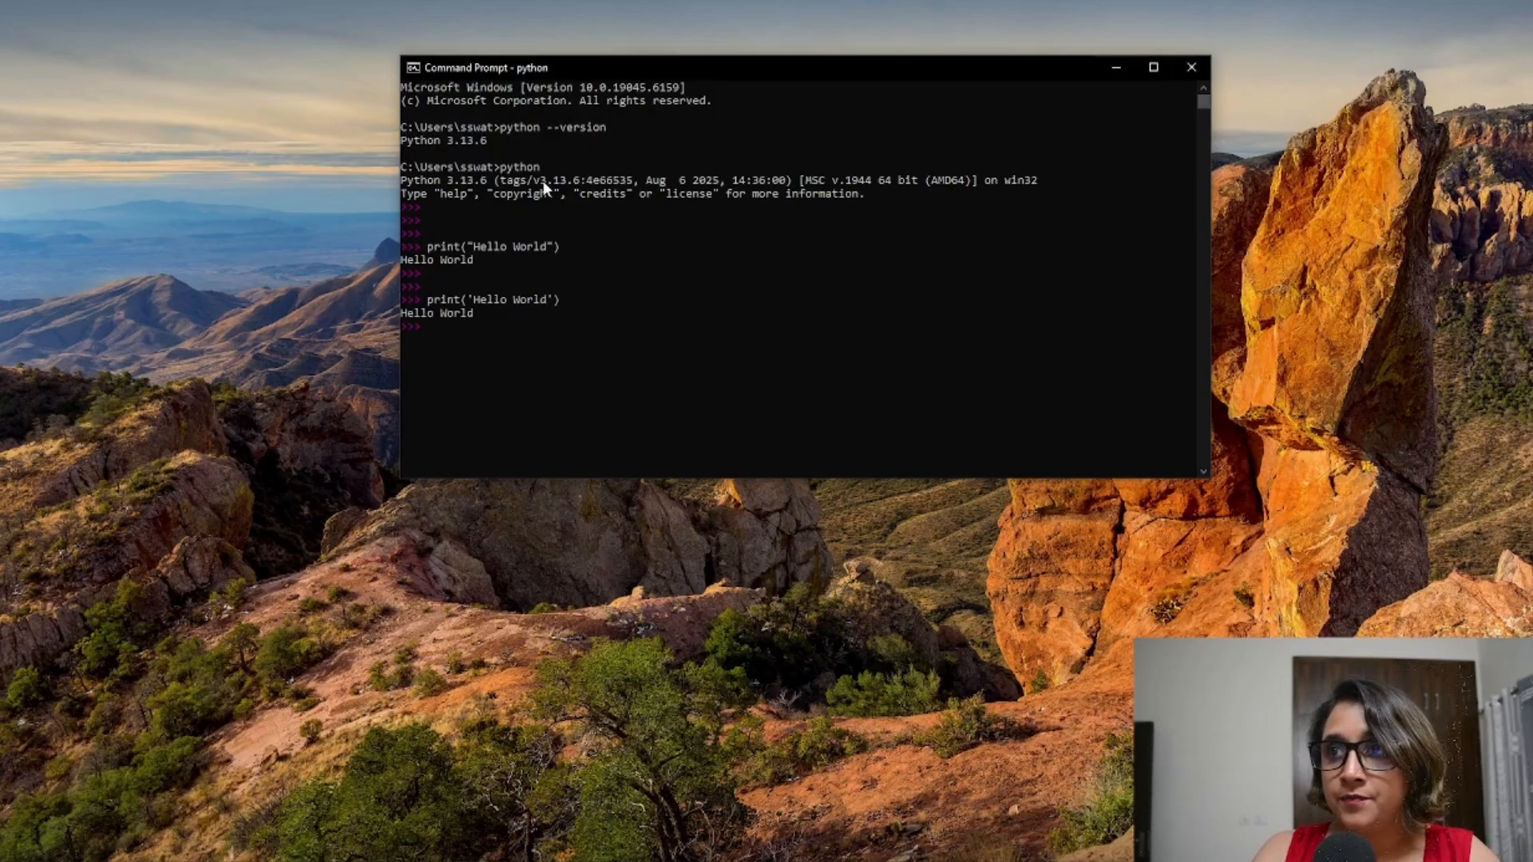